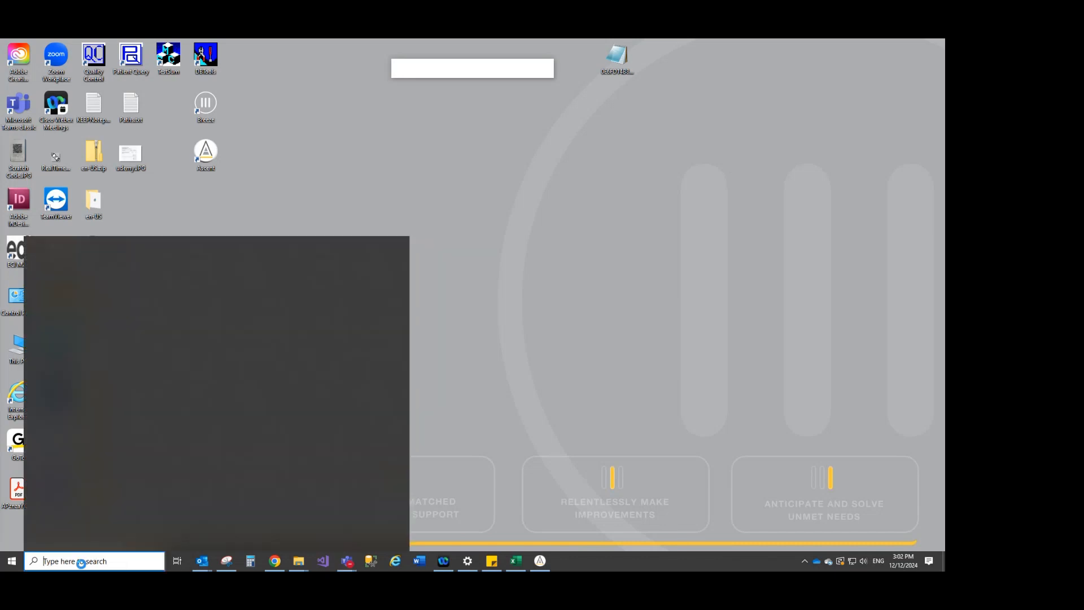
Launch the Data Query app and maximize its window
text(data)
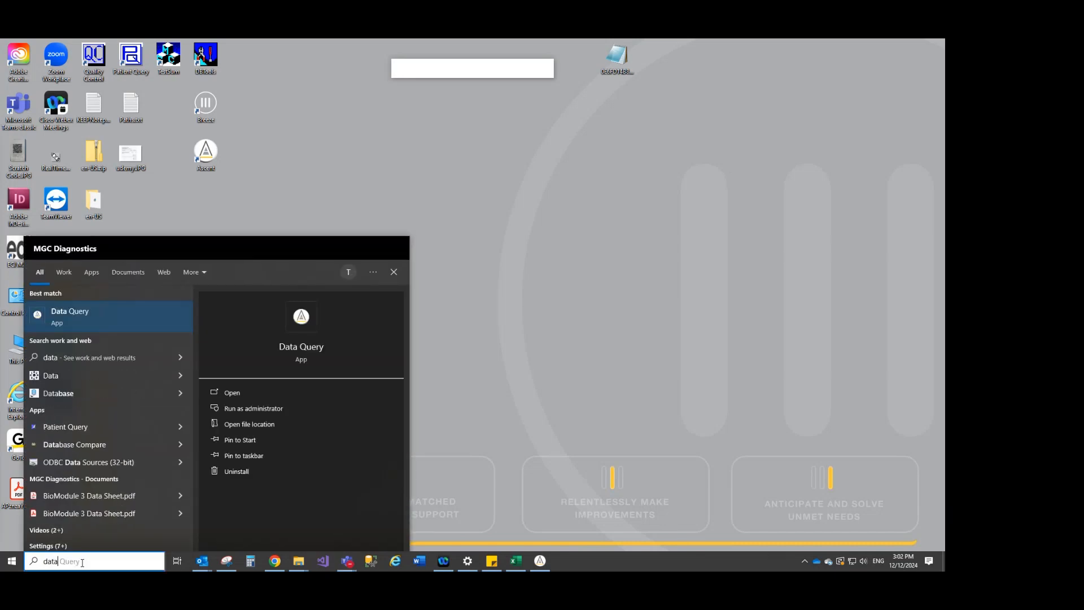
click(83, 317)
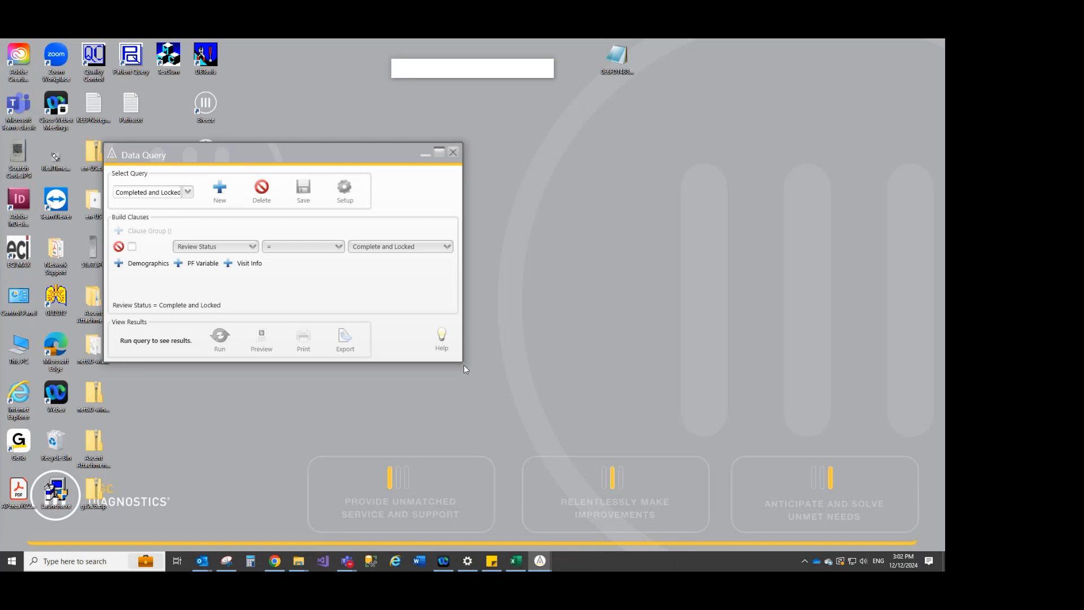
click(439, 151)
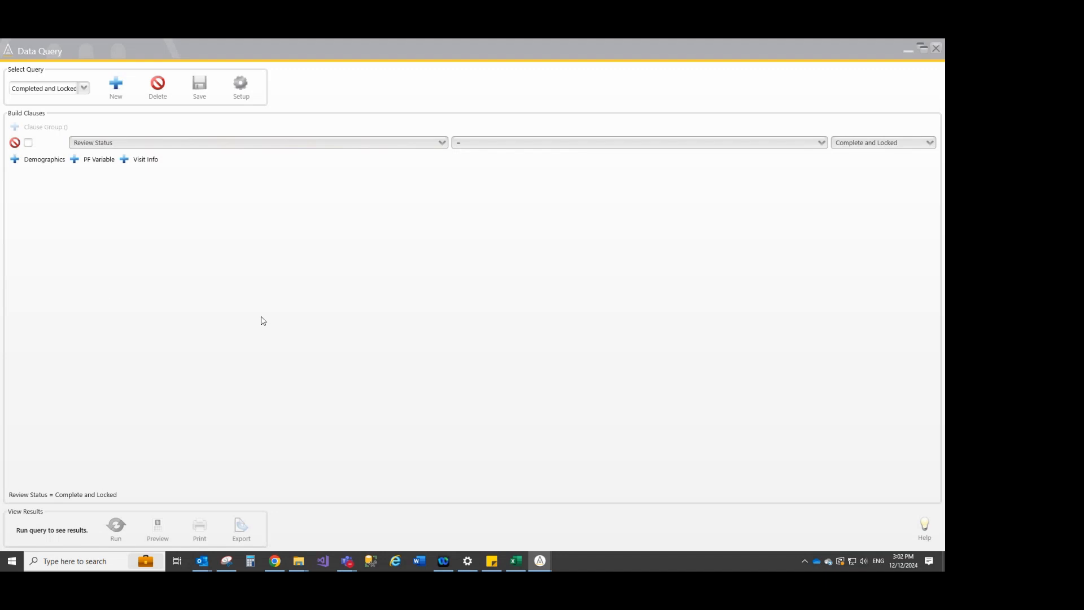
Review the output field setup without saving it, and check the list of saved queries
click(242, 85)
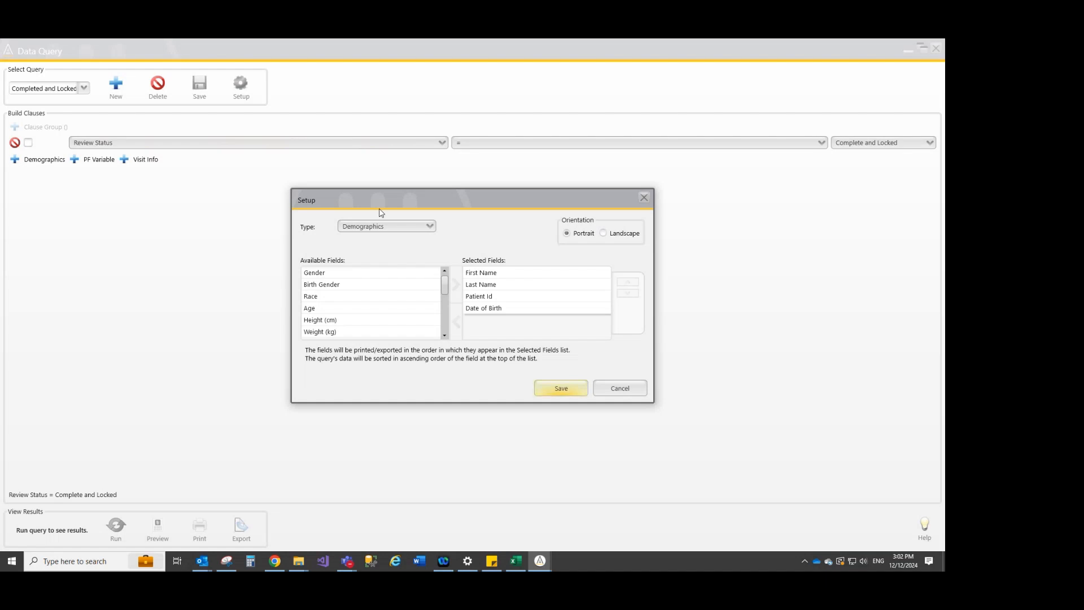
click(608, 386)
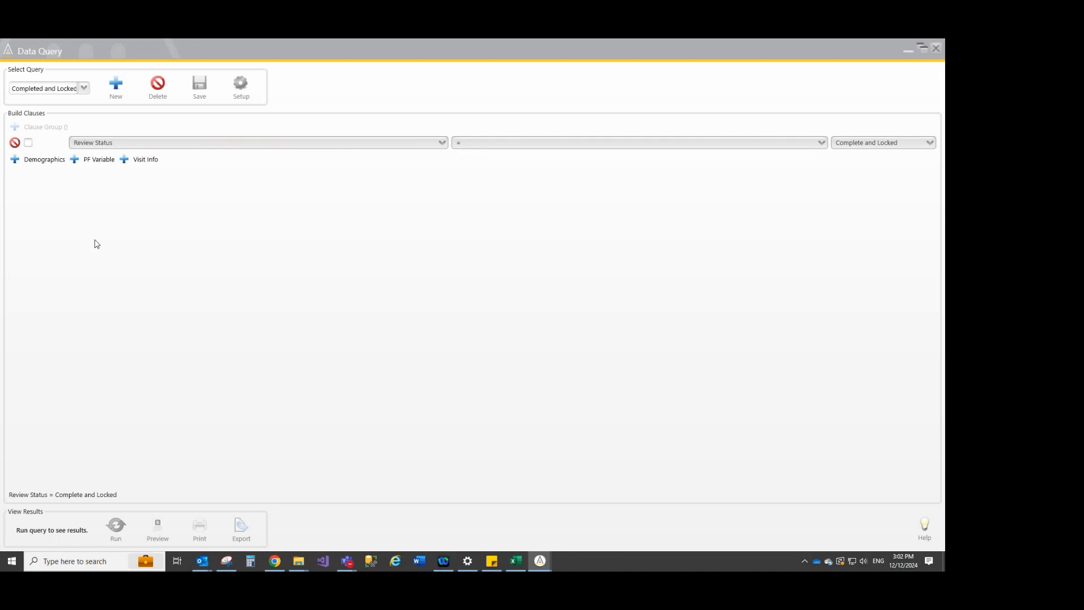
click(84, 90)
click(84, 90)
Create a new query with the description "New Query"
click(115, 88)
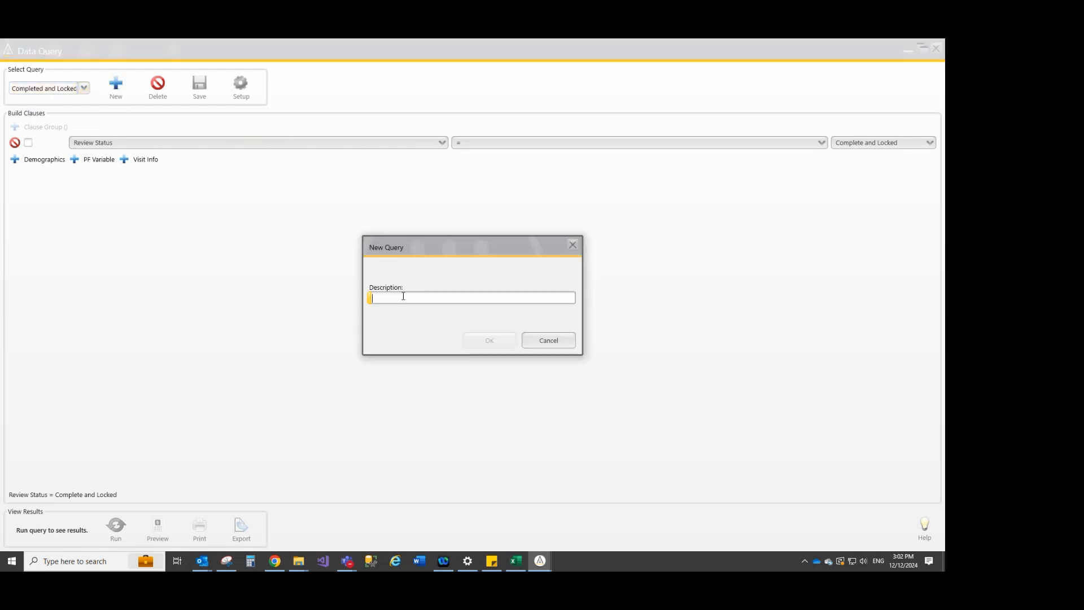
text(New Query)
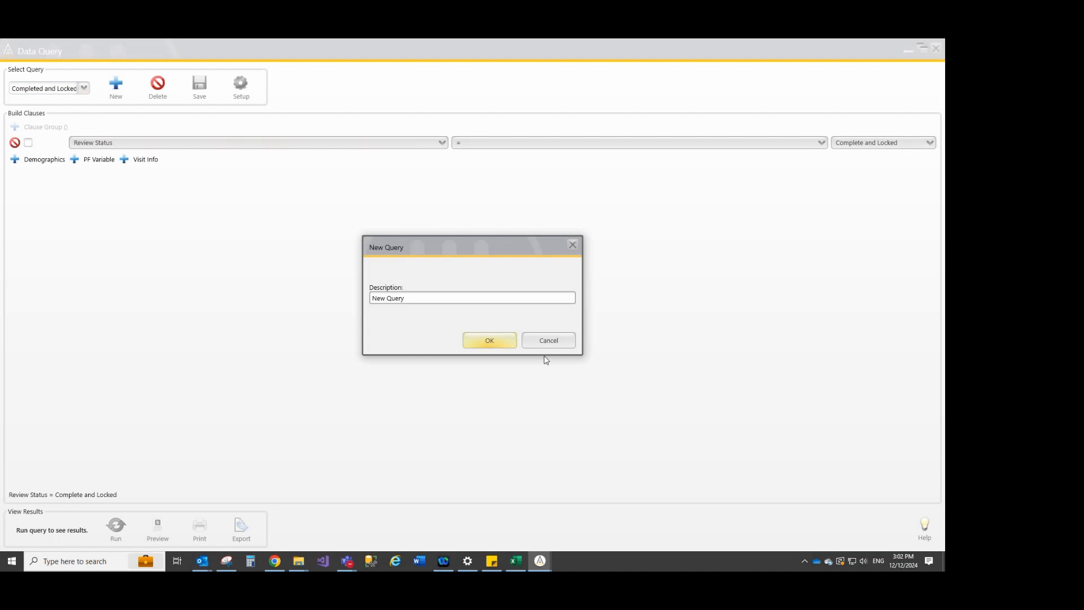
click(513, 342)
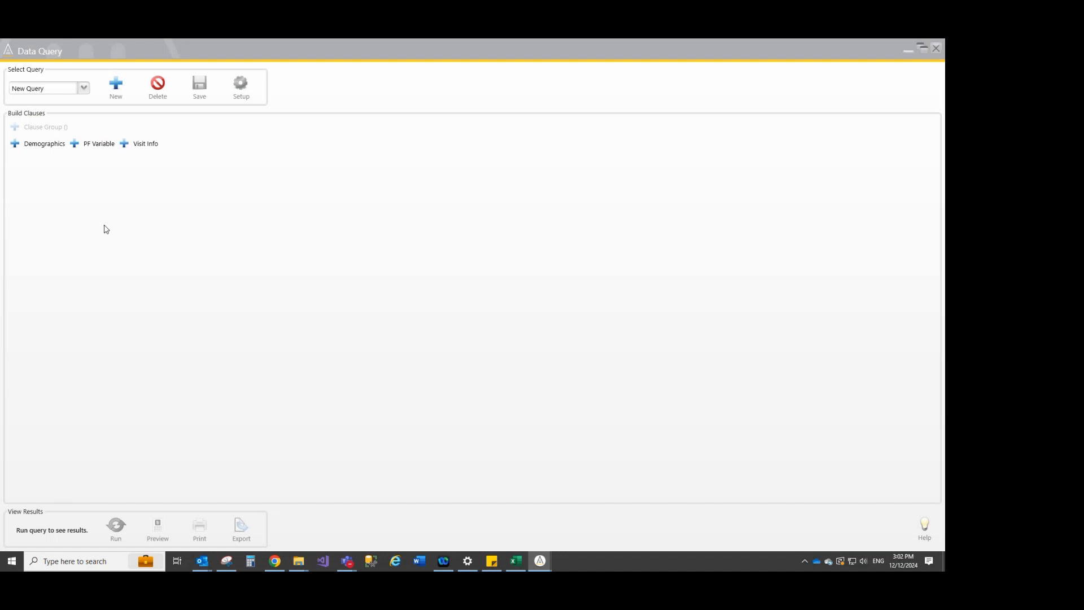
Add a PF Variable clause for the FVC test requiring FEV1 Pre > 2.0
click(90, 147)
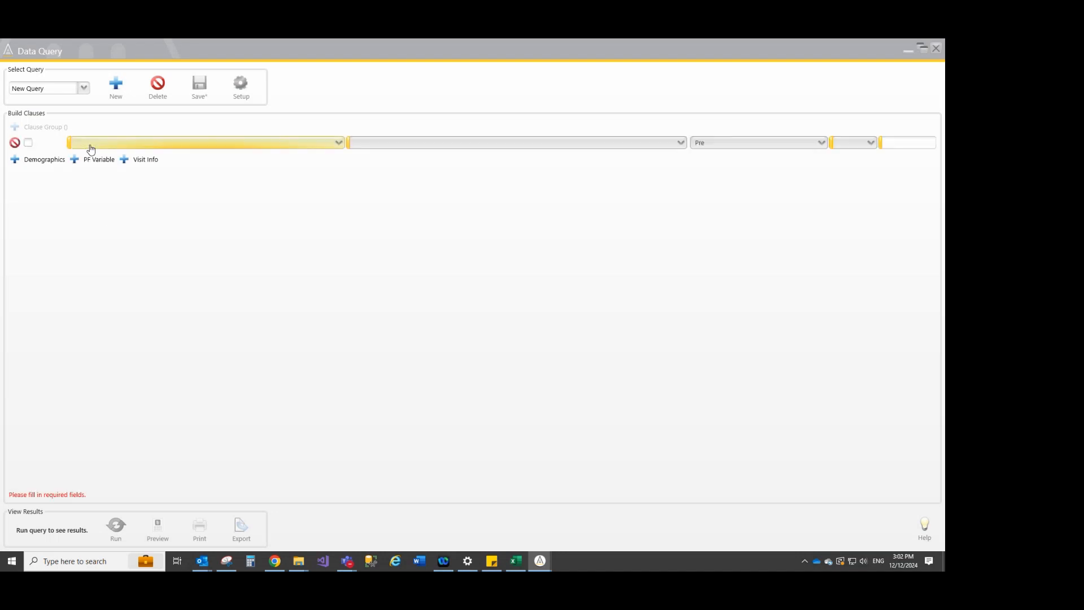
click(91, 148)
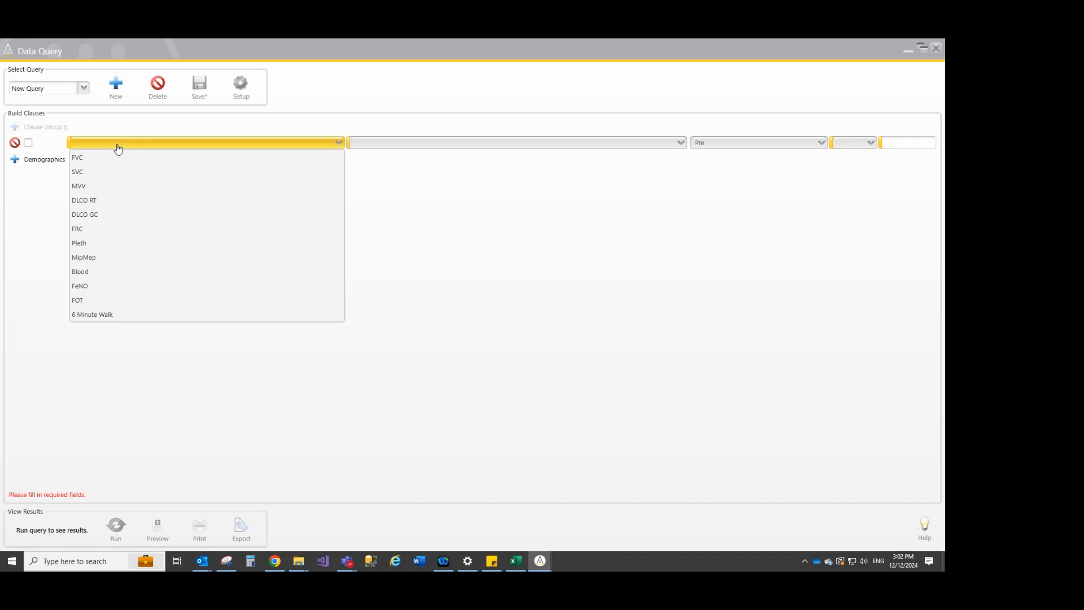
click(85, 162)
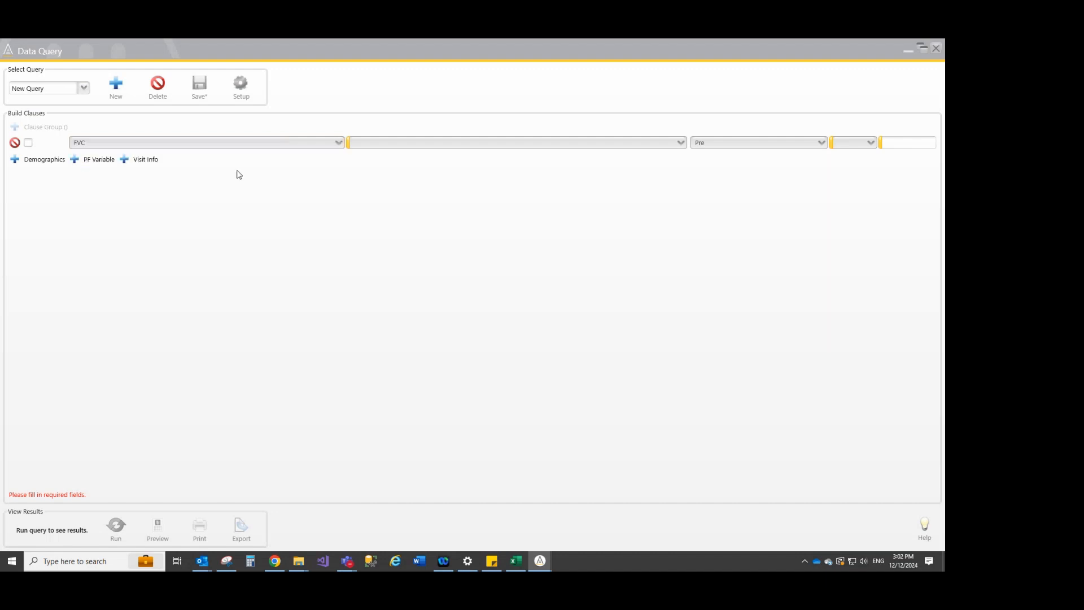
click(394, 148)
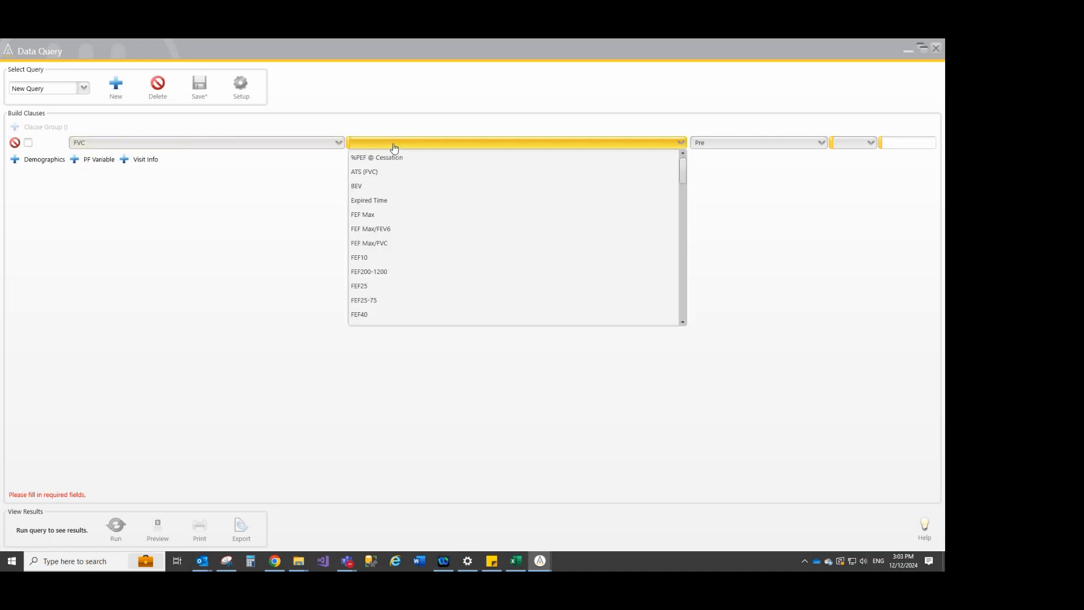
scroll(455, 217, down, 6)
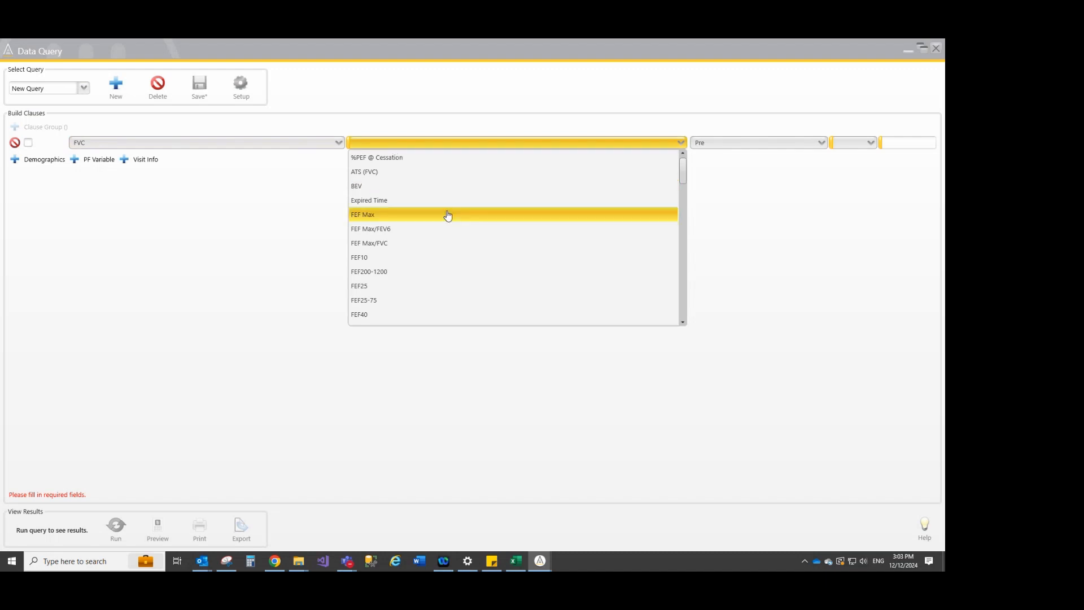
scroll(460, 221, down, 3)
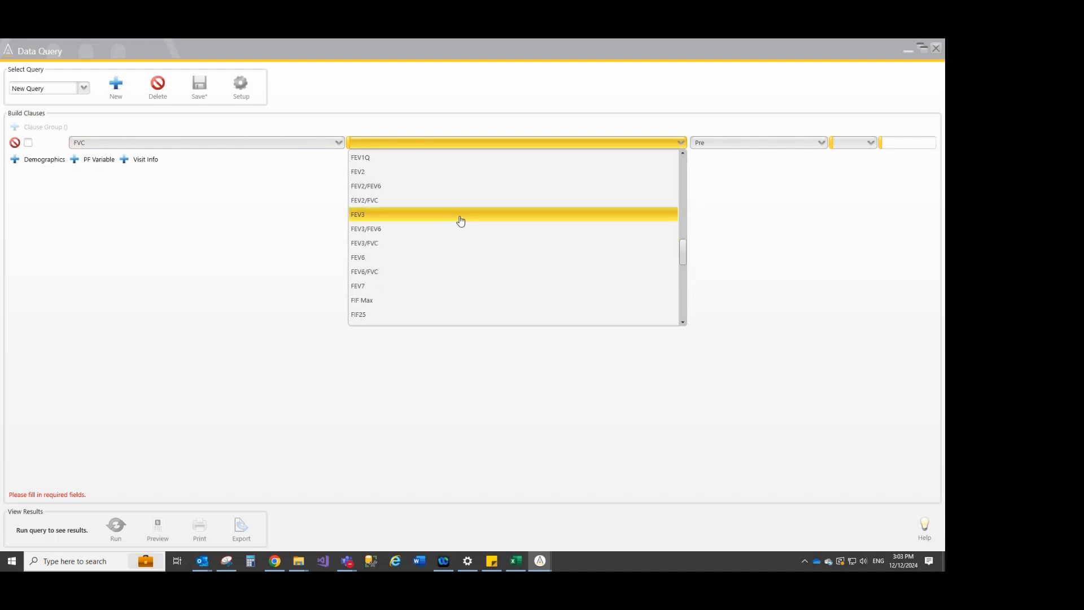
scroll(460, 221, up, 3)
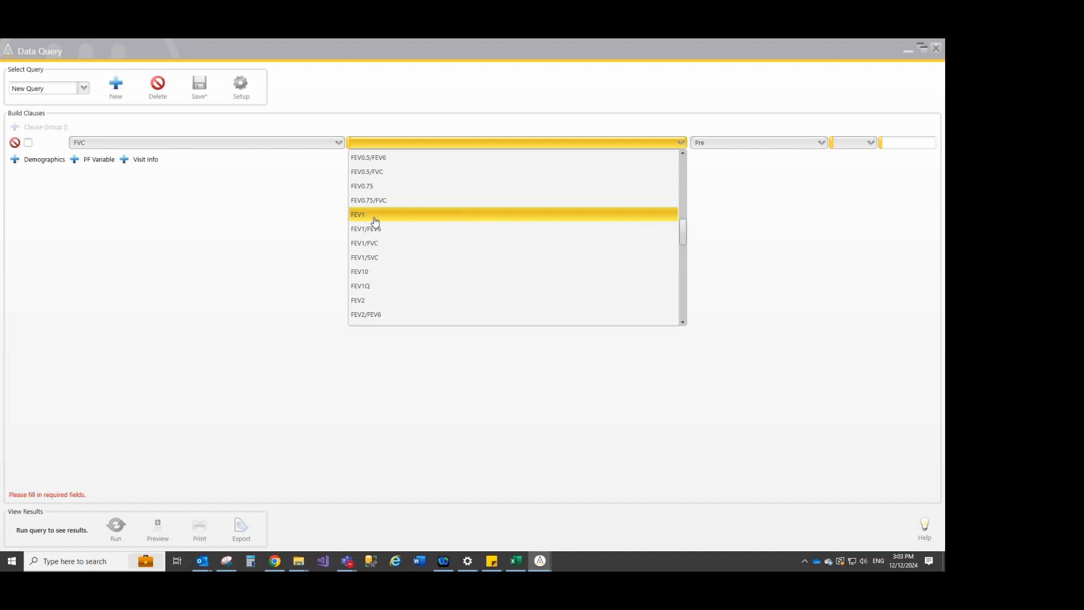
click(375, 215)
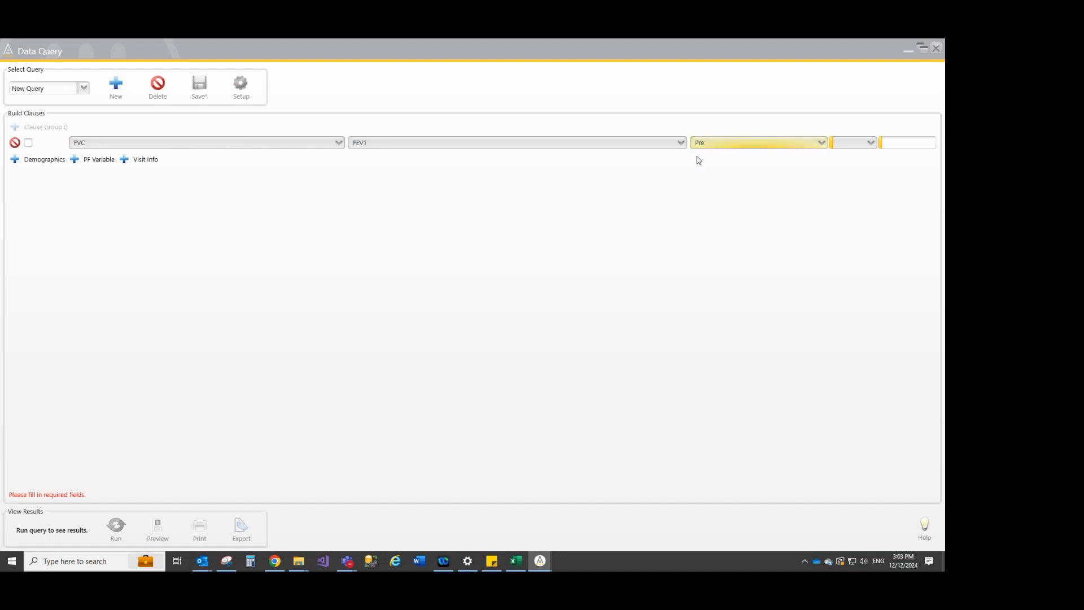
click(841, 146)
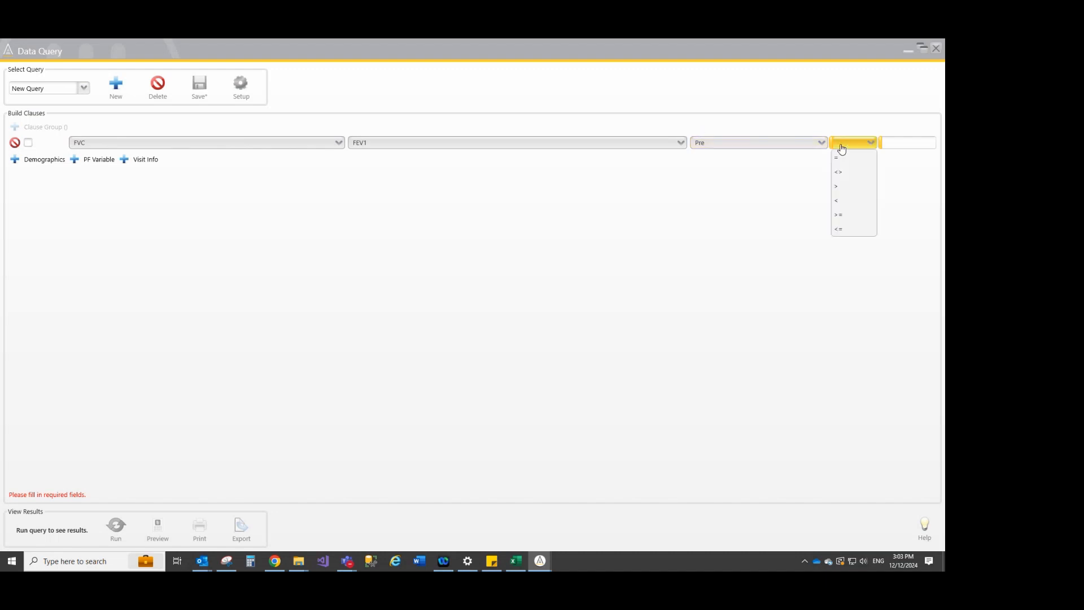
click(864, 188)
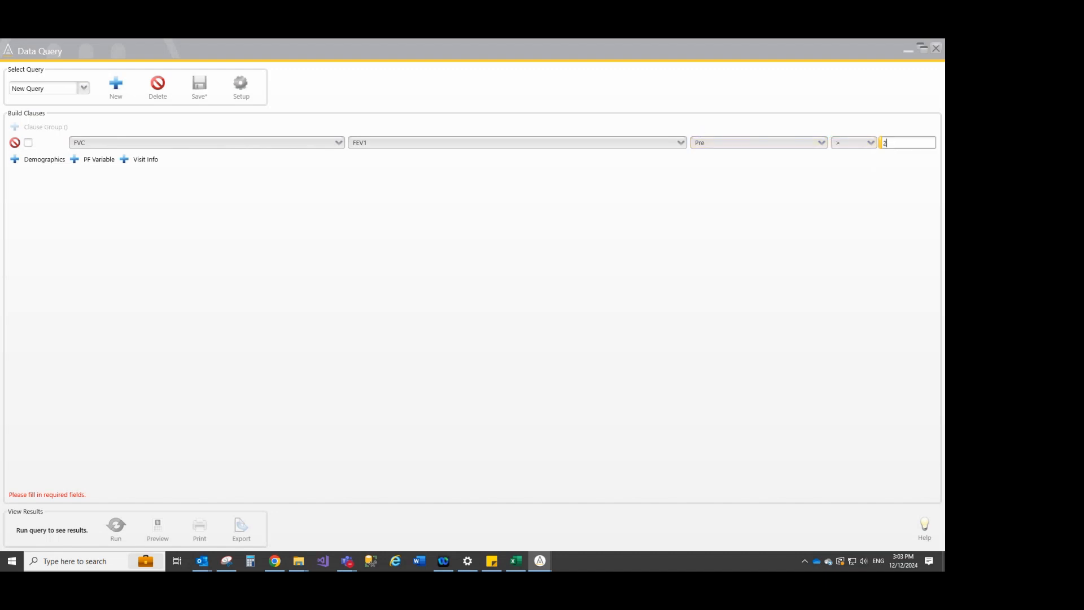
click(308, 293)
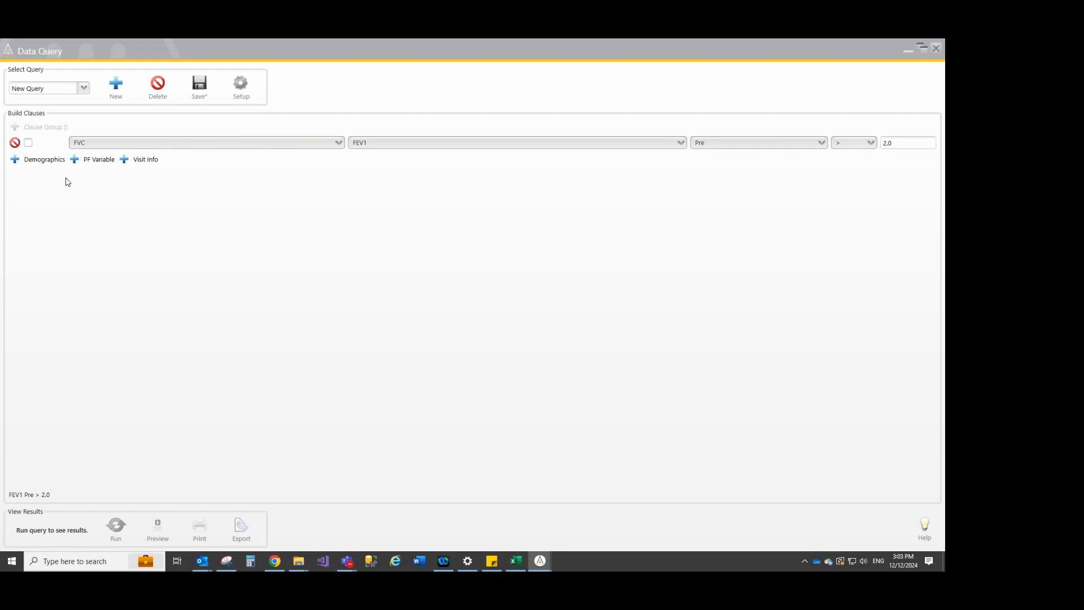
Add a Visit Info clause joined with And below the FEV1 clause, and remove the surplus blank clause beneath it
click(136, 162)
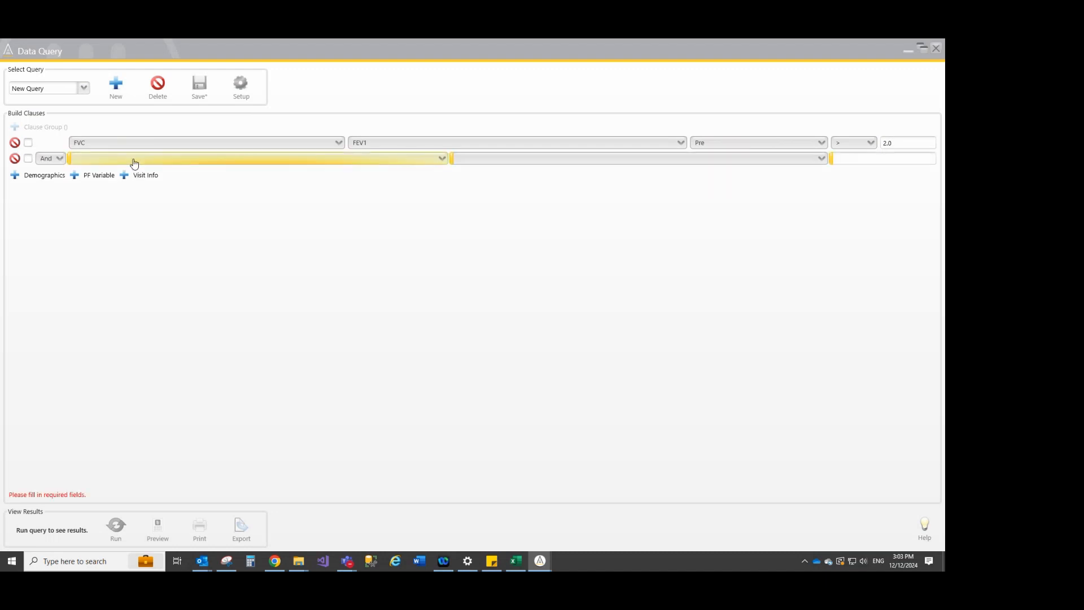
click(59, 160)
click(53, 188)
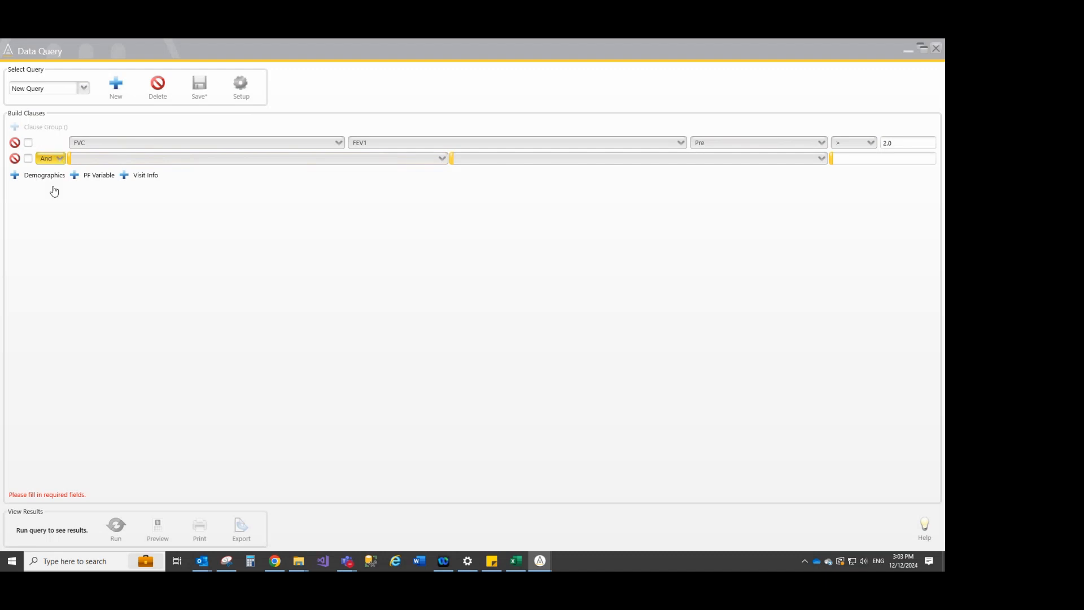
click(55, 158)
click(55, 174)
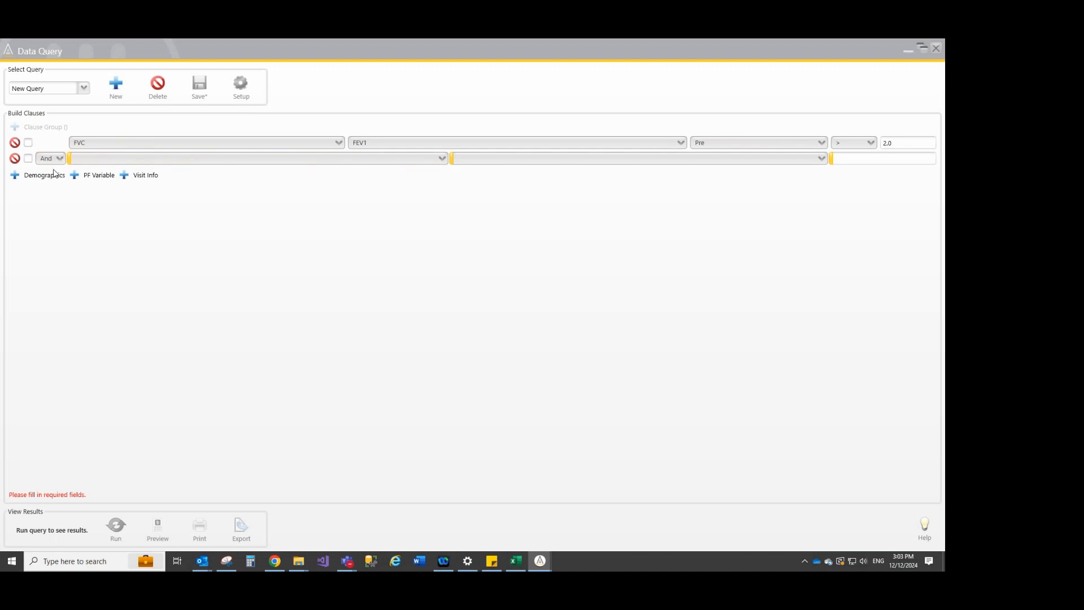
click(142, 176)
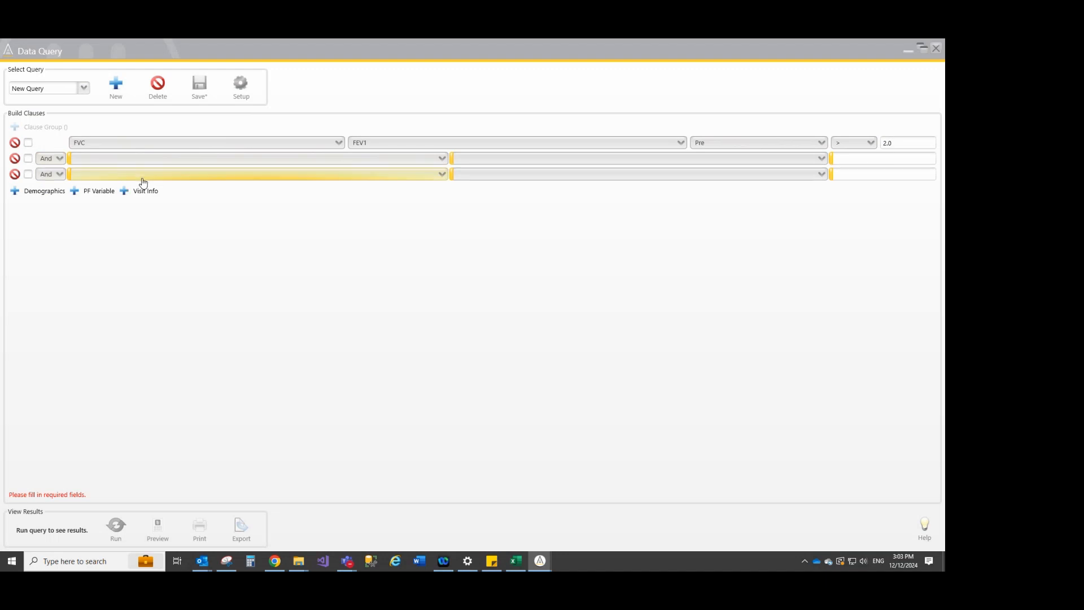
click(15, 175)
Set the Visit Info clause to match Workstation = the only workstation offered
click(231, 163)
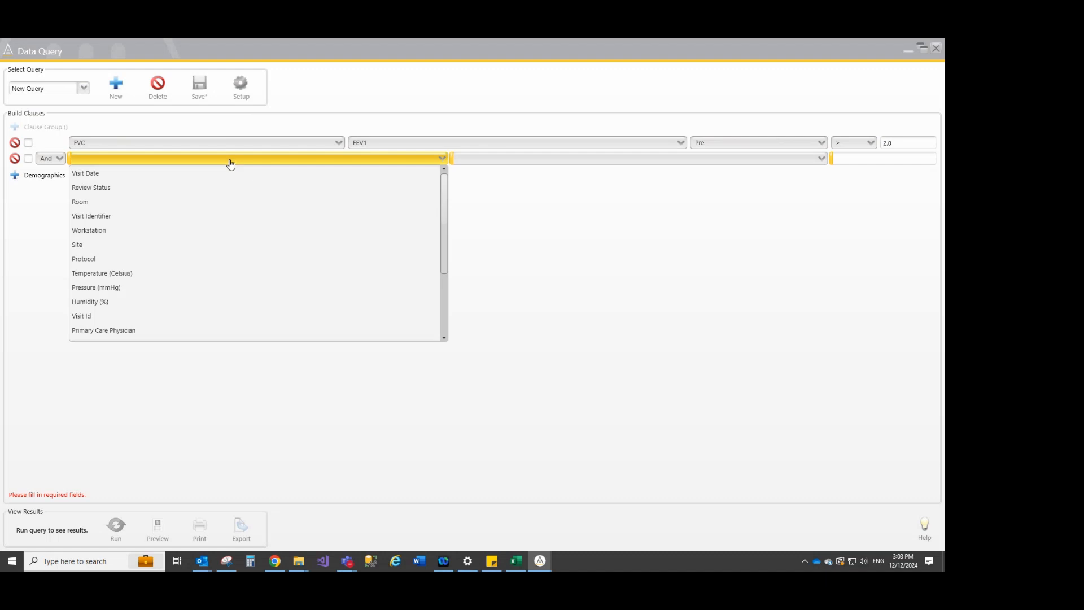
click(198, 236)
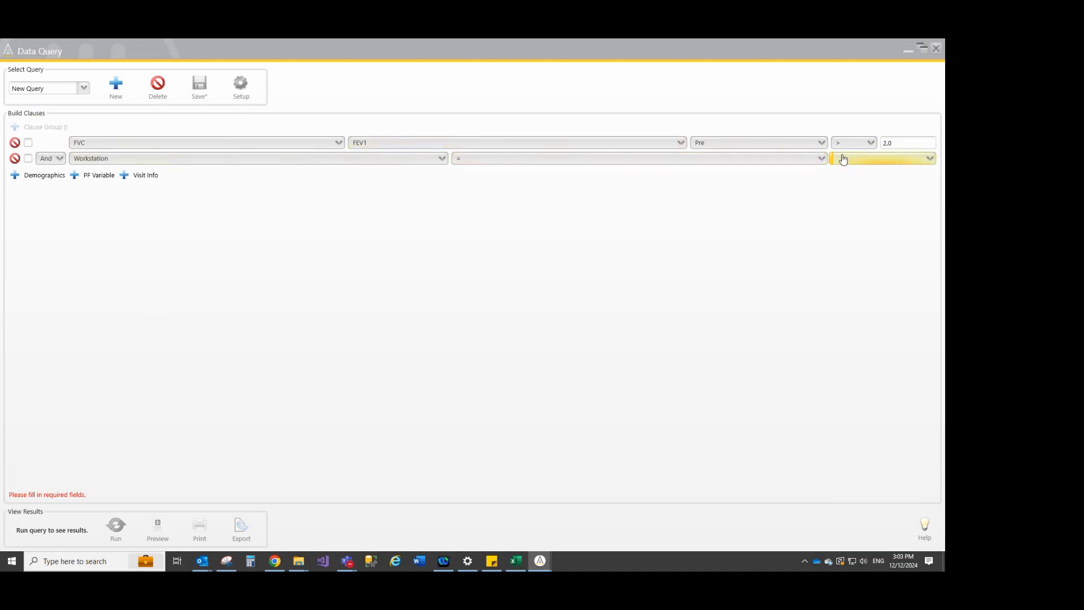
click(919, 159)
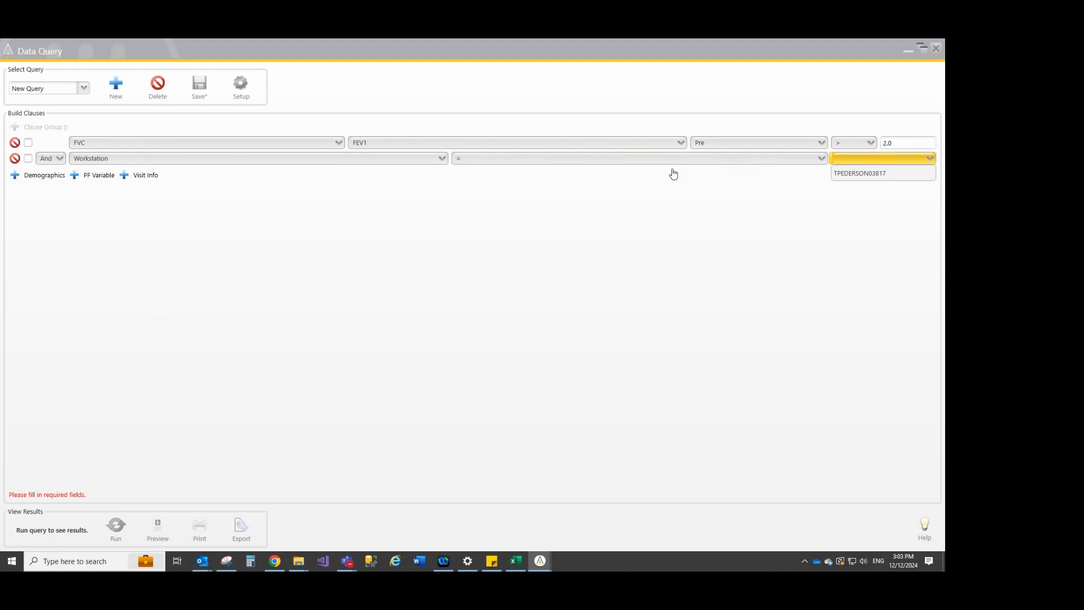
click(864, 175)
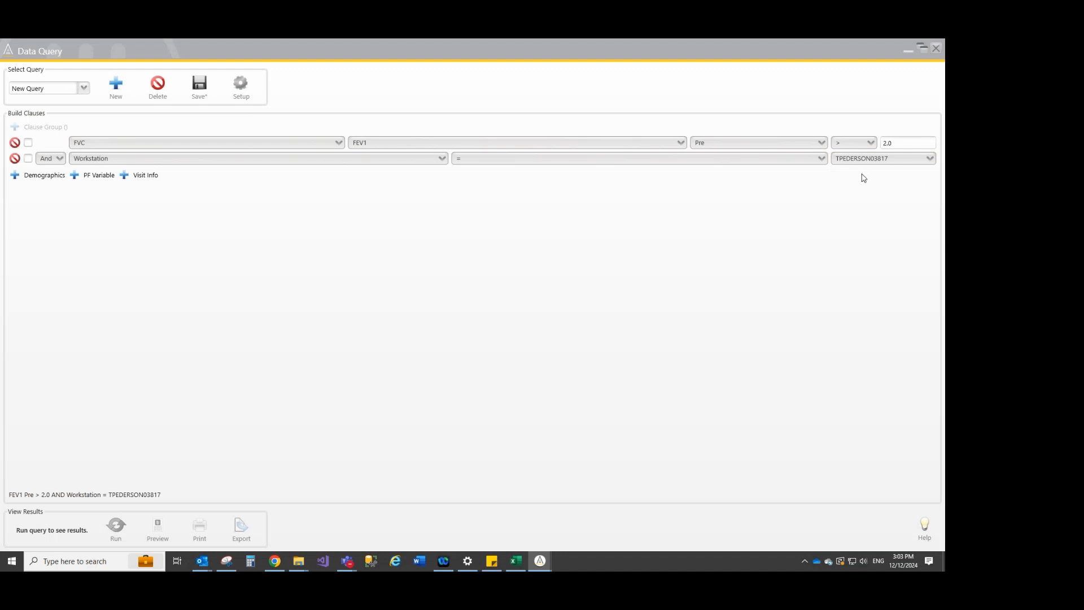
Add a Demographics clause joined with And requiring that Last Name Contains "PED"
click(38, 177)
click(345, 177)
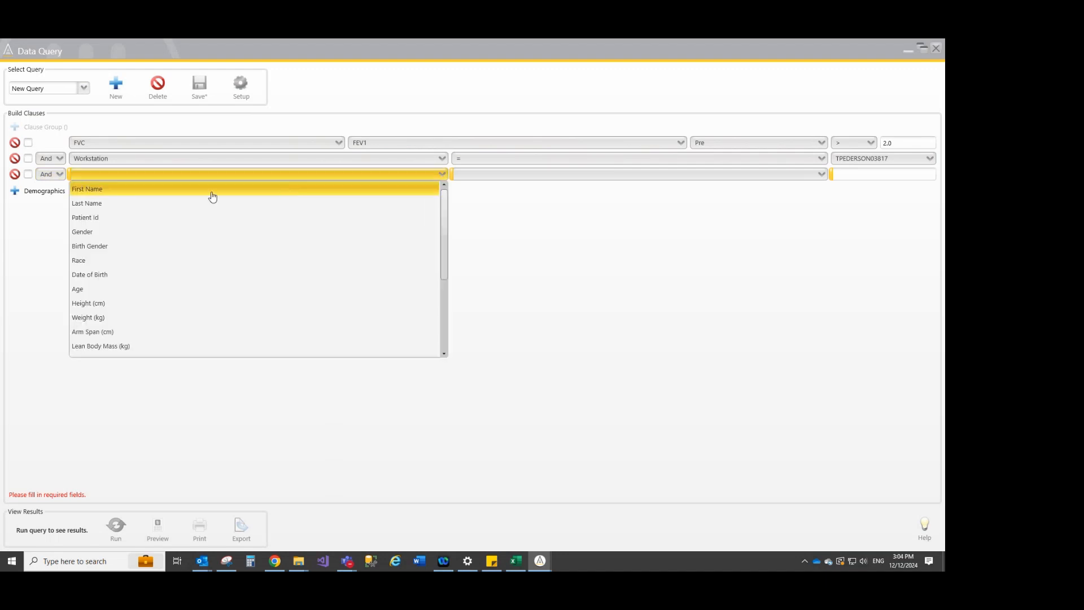
click(143, 205)
click(463, 175)
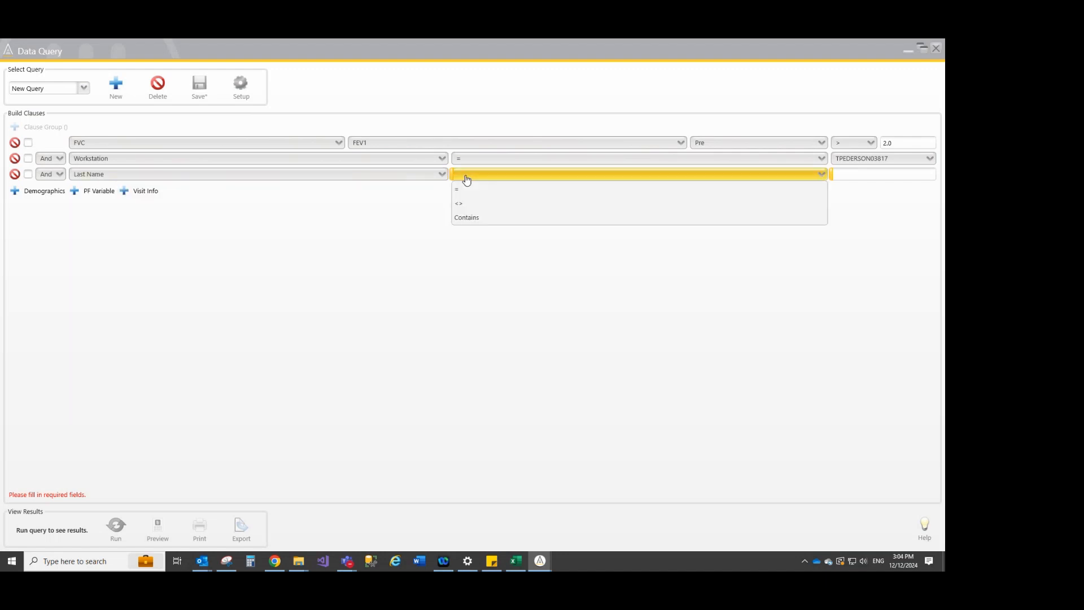
click(484, 219)
text(PED)
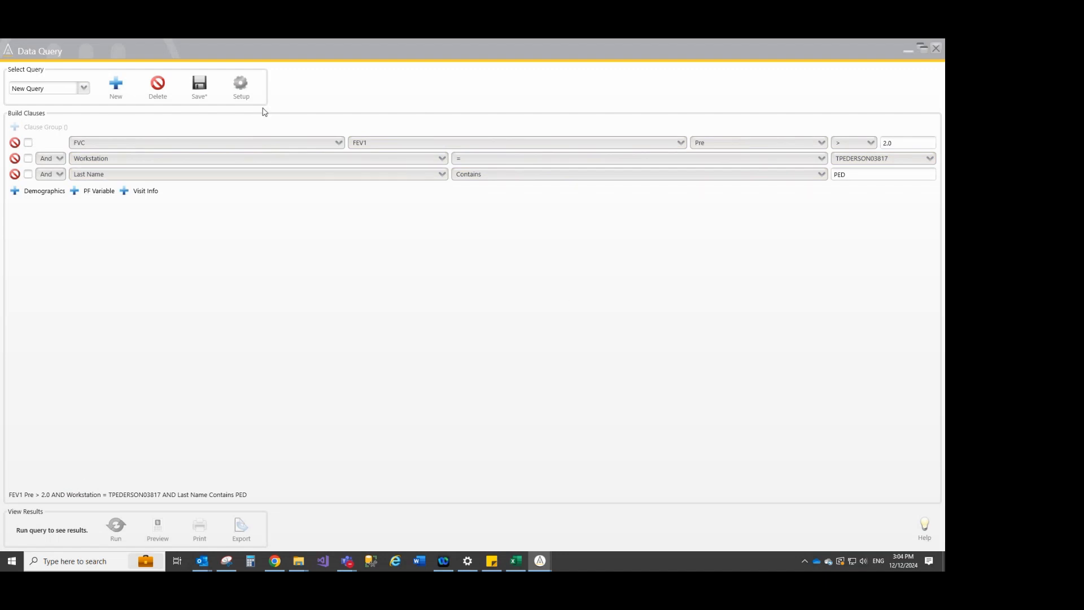
Remove Date of Birth from the selected output fields in the query setup
click(240, 85)
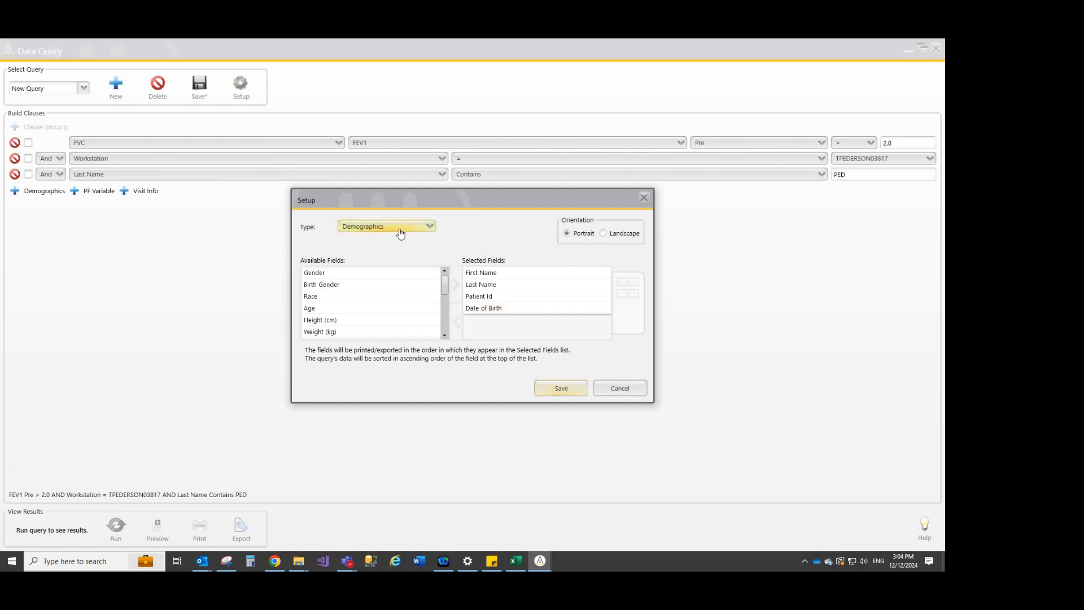
click(506, 298)
click(505, 309)
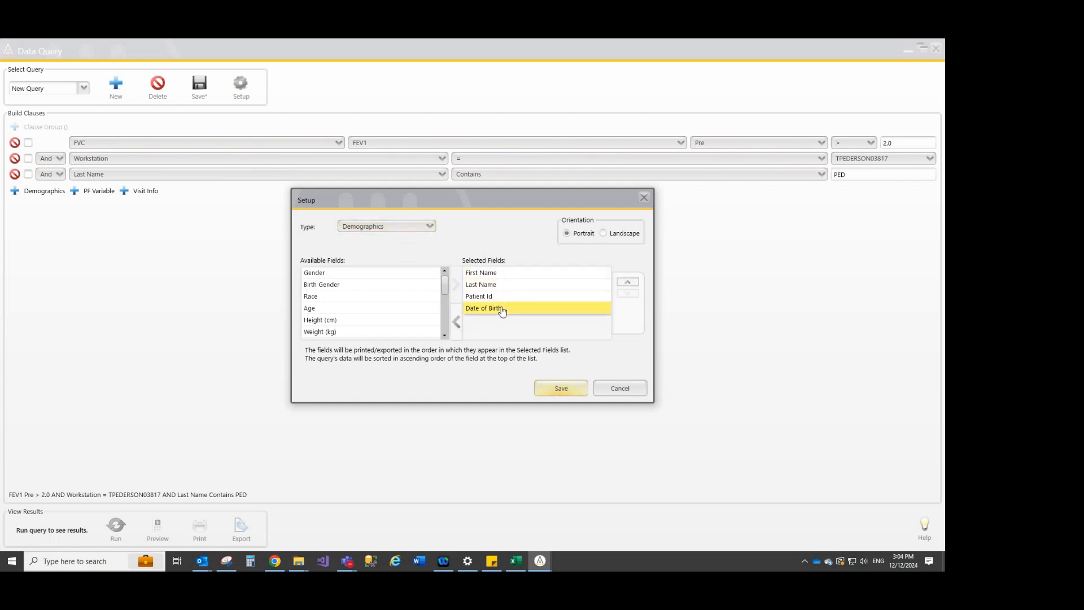
click(456, 326)
Add FEV1 - Pre from the FVC fields of PF Test Variables - Pre to the selected output fields
click(385, 228)
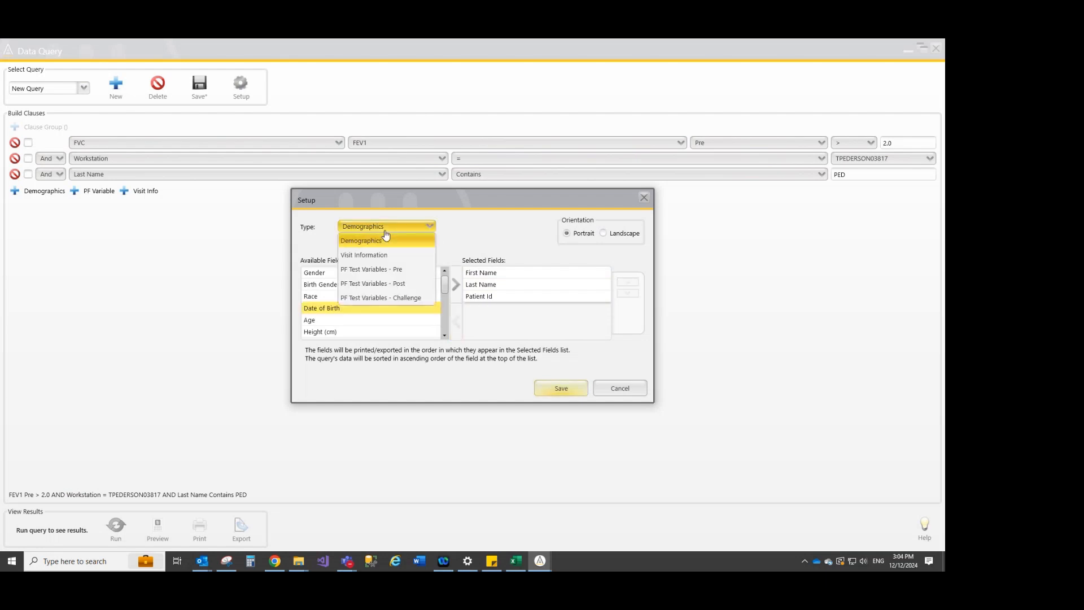
click(373, 270)
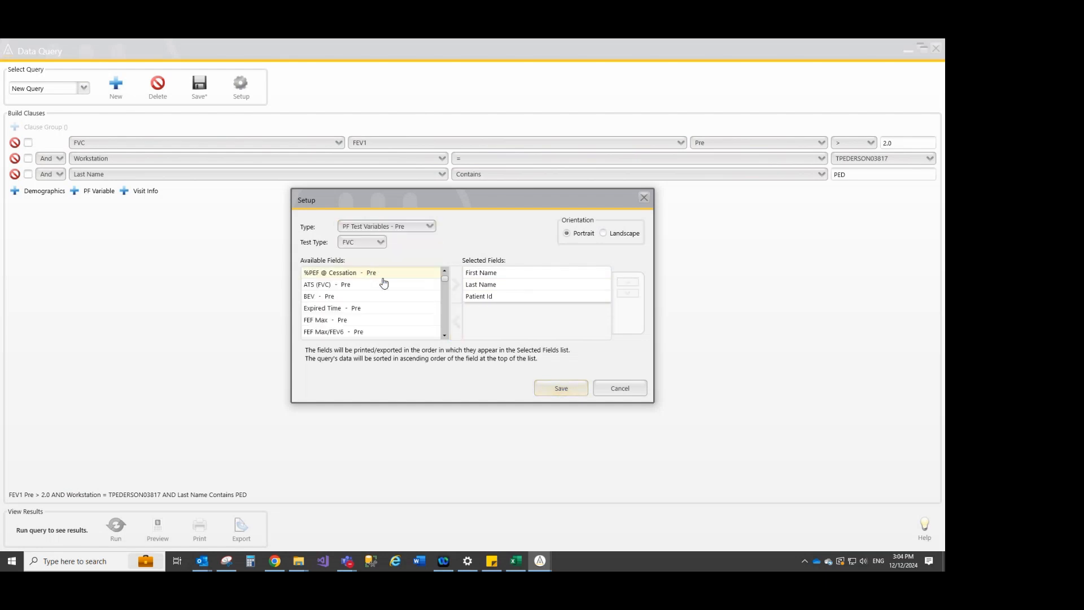
click(445, 336)
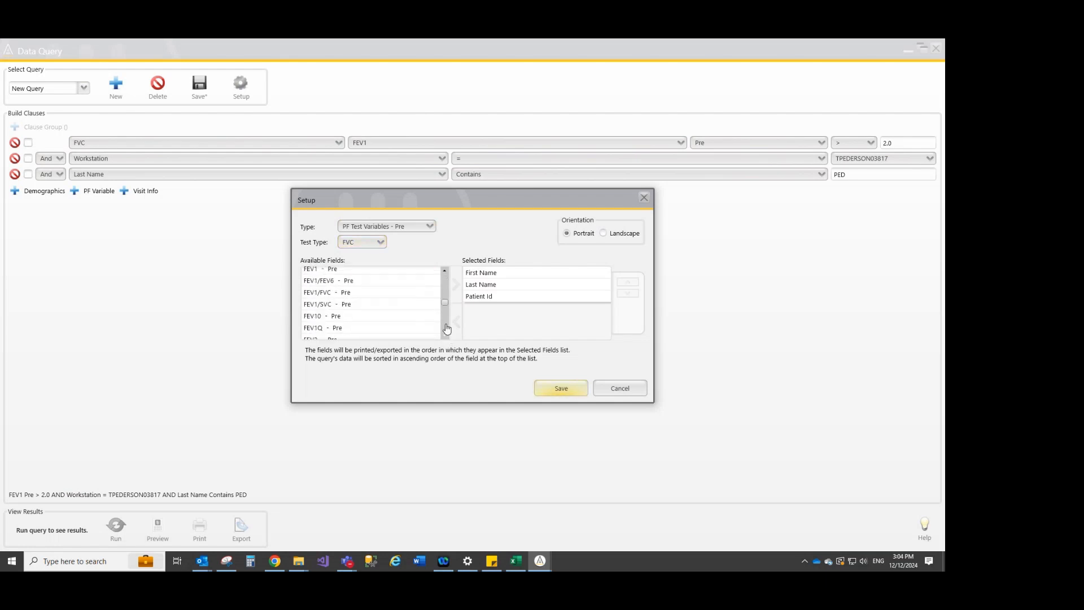
double_click(375, 271)
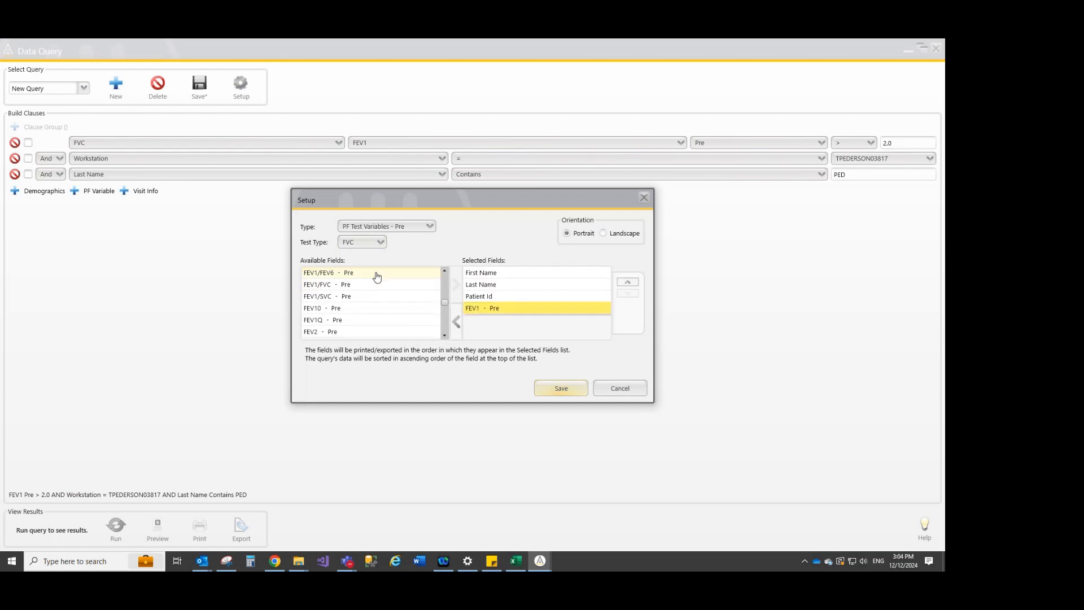
Add FVC - Pre from the FVC fields of PF Test Variables - Pre to the selected output fields
click(446, 337)
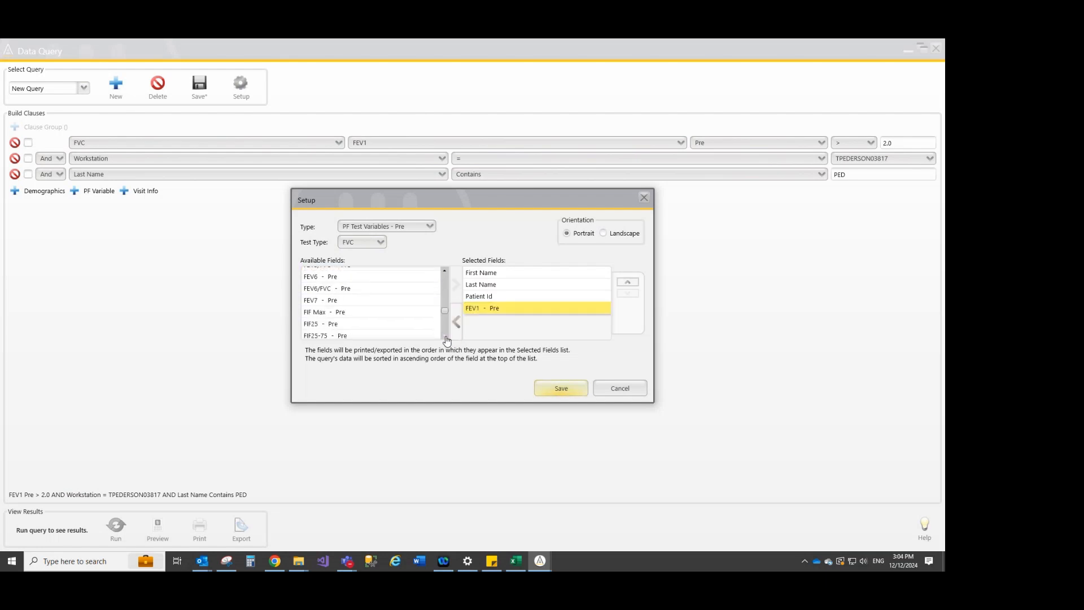
click(377, 321)
double_click(378, 322)
Add Medications from the Demographics fields to the selected output fields and save the query setup
click(387, 227)
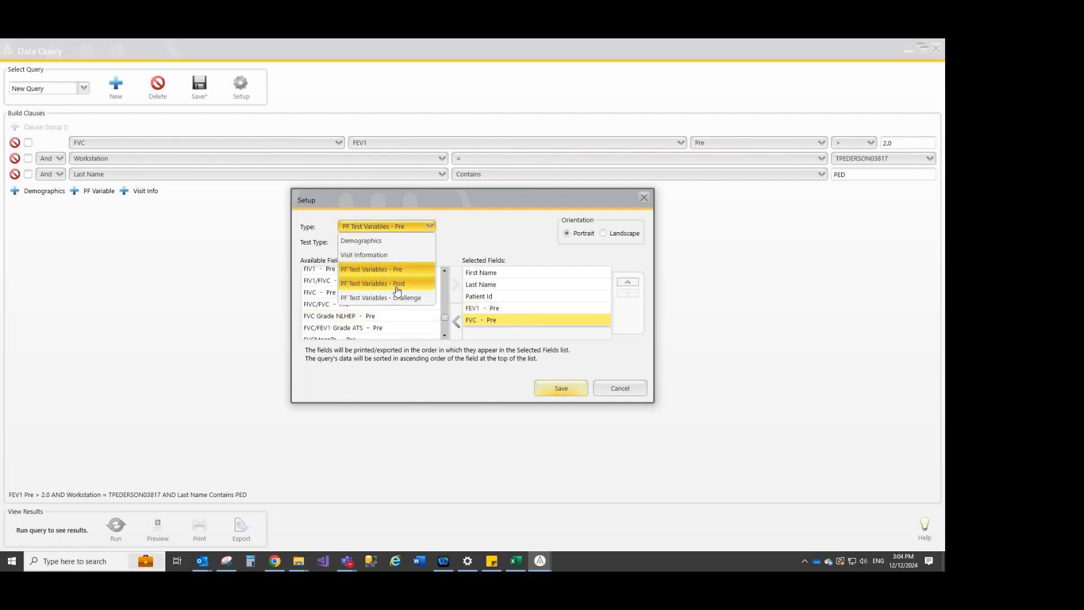
click(366, 247)
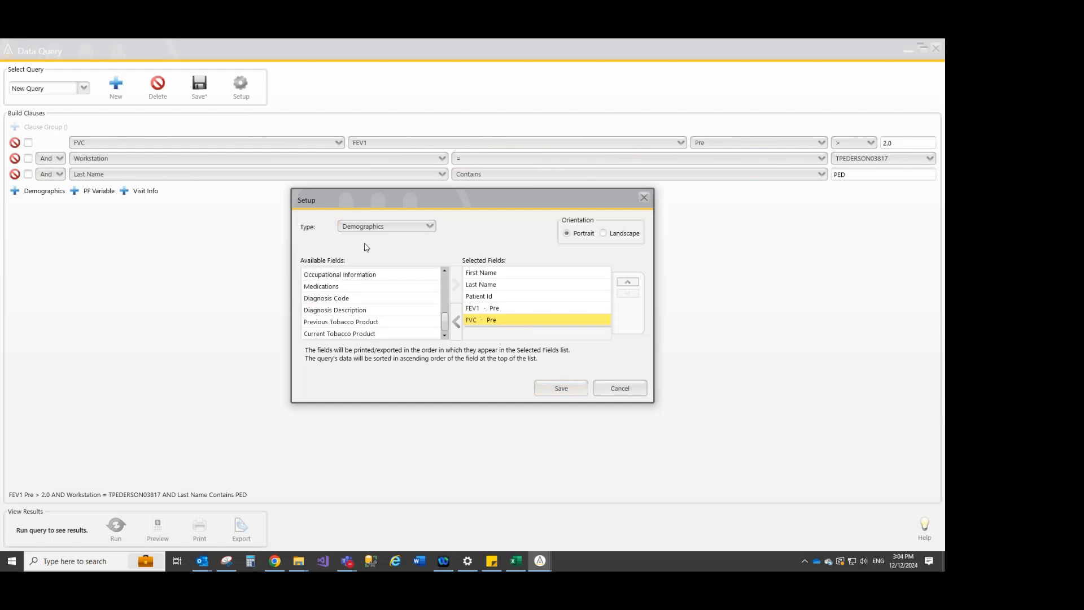
double_click(380, 288)
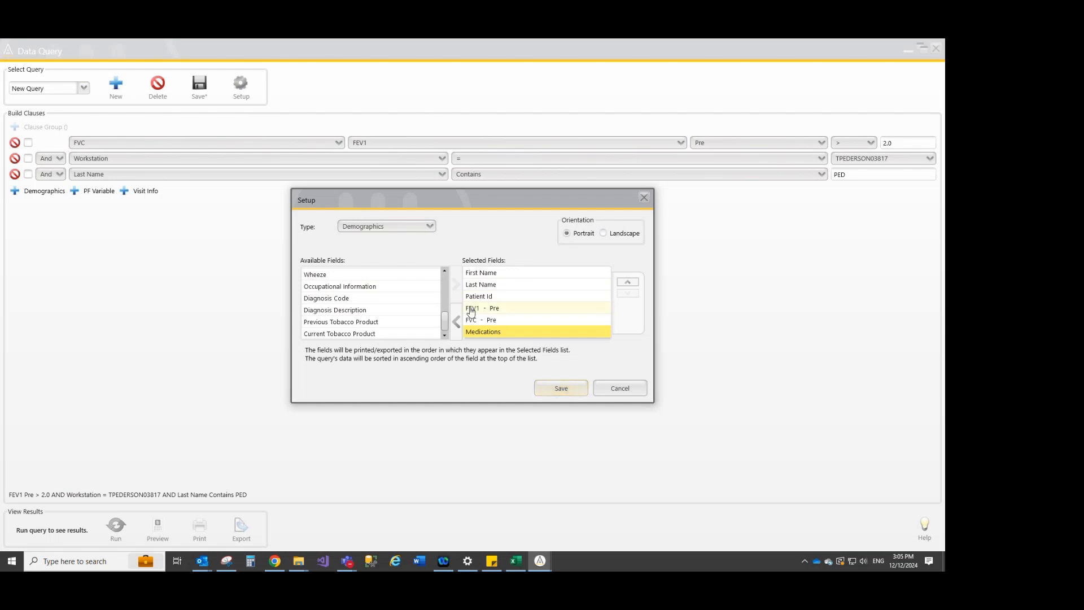
click(557, 391)
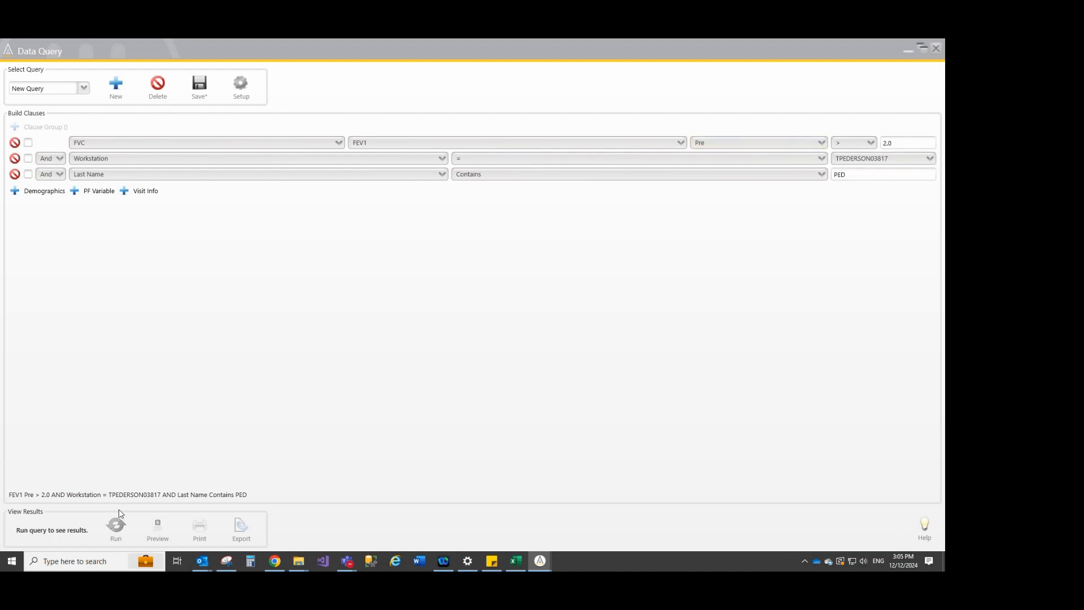
Run the three-clause query, examine its report in a maximized preview, and close the preview
click(117, 529)
click(158, 528)
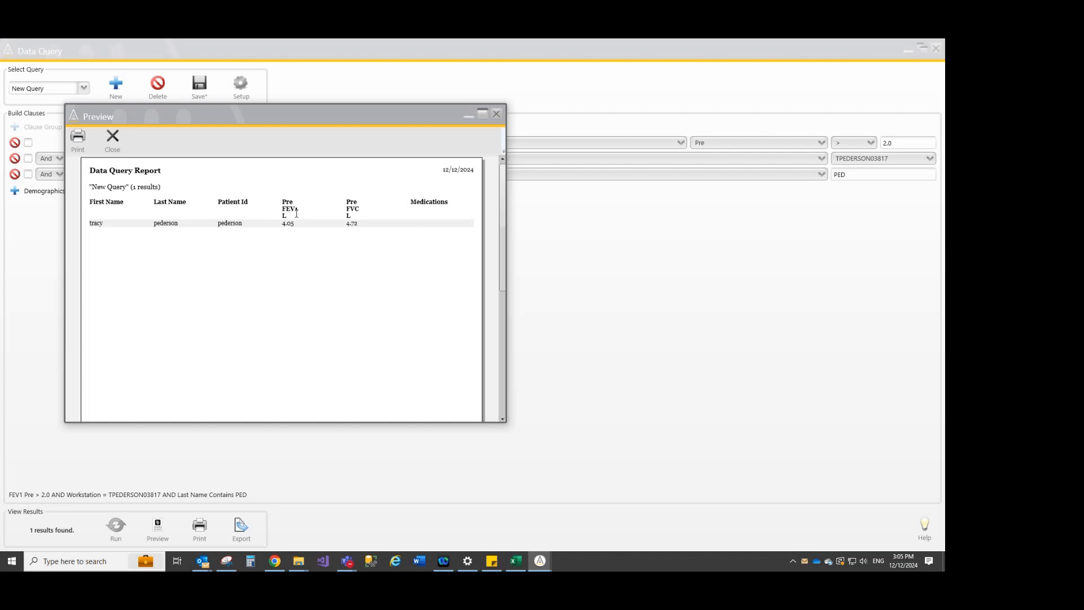
click(482, 113)
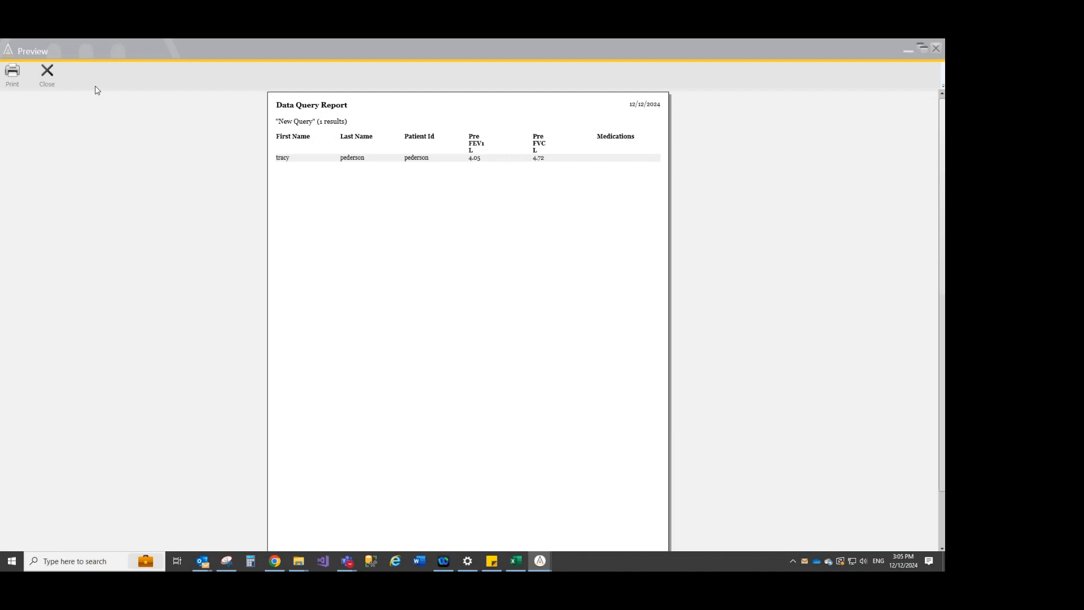
click(51, 80)
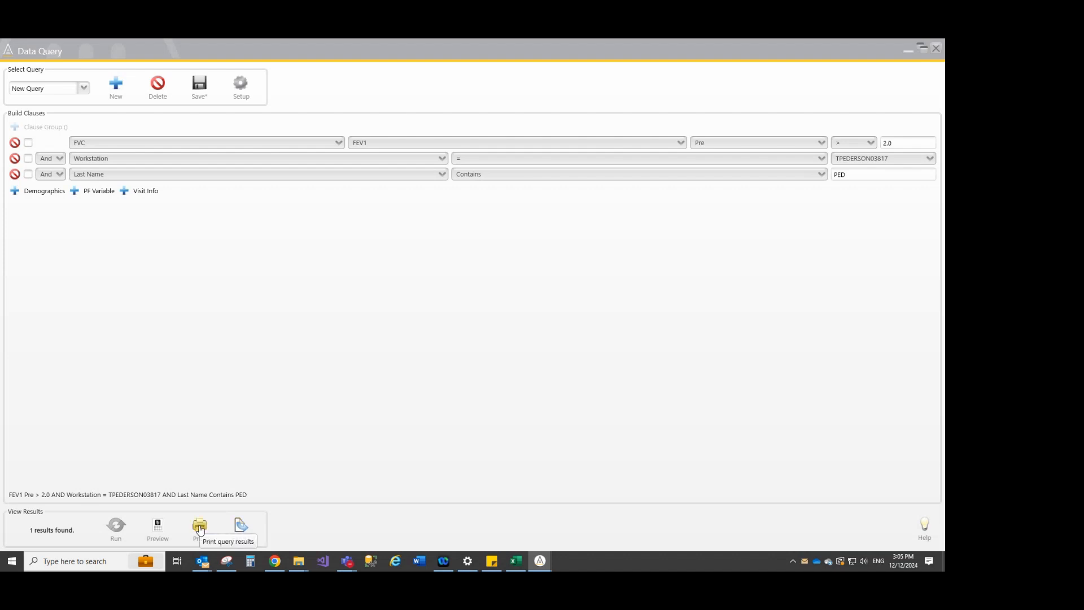
click(83, 88)
click(83, 91)
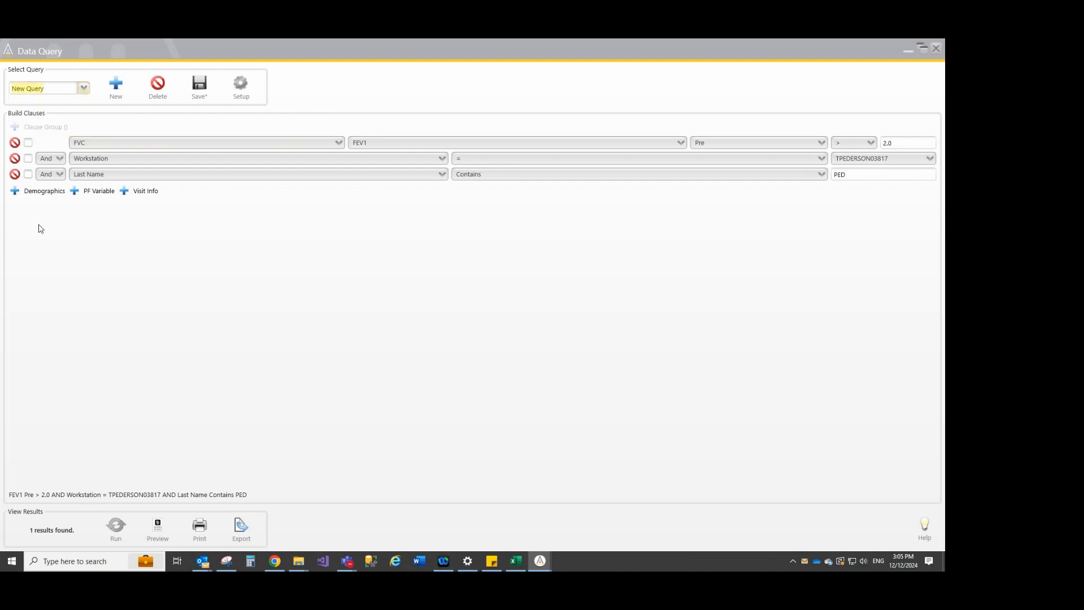
Remove the Last Name and Workstation clauses, leaving only the FEV1 Pre > 2.0 clause, and rerun the query
click(15, 173)
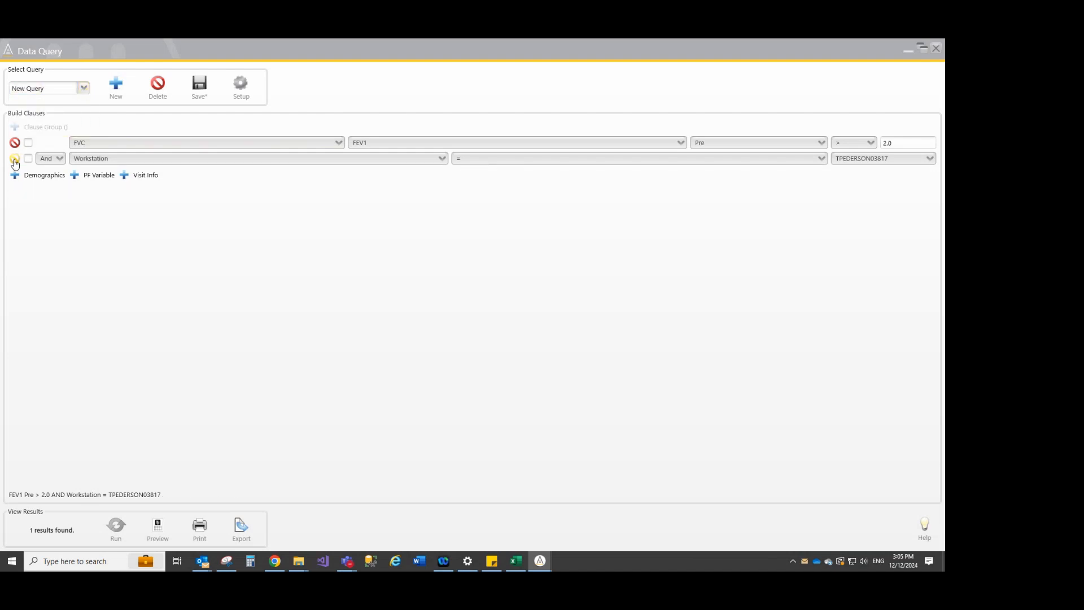
click(15, 159)
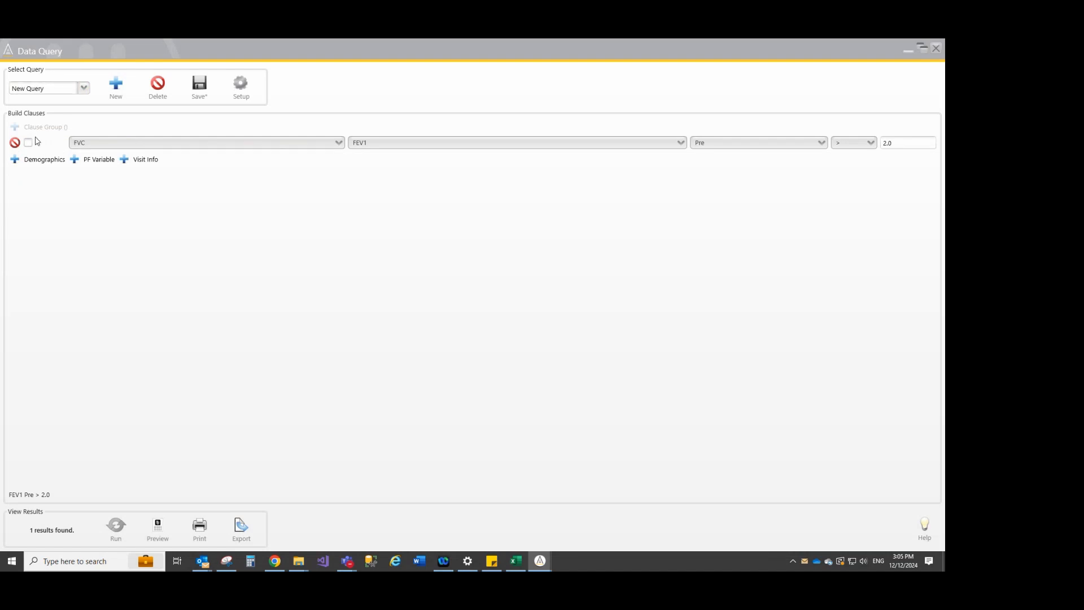
click(123, 529)
Check the selected output fields in the query setup and save the setup as it is
click(245, 86)
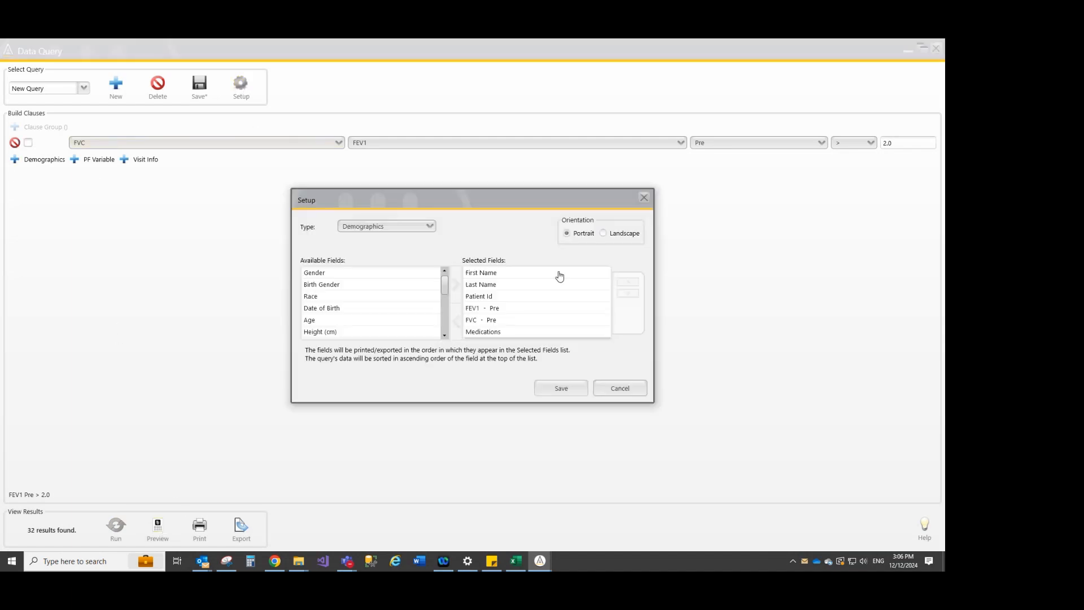
click(502, 332)
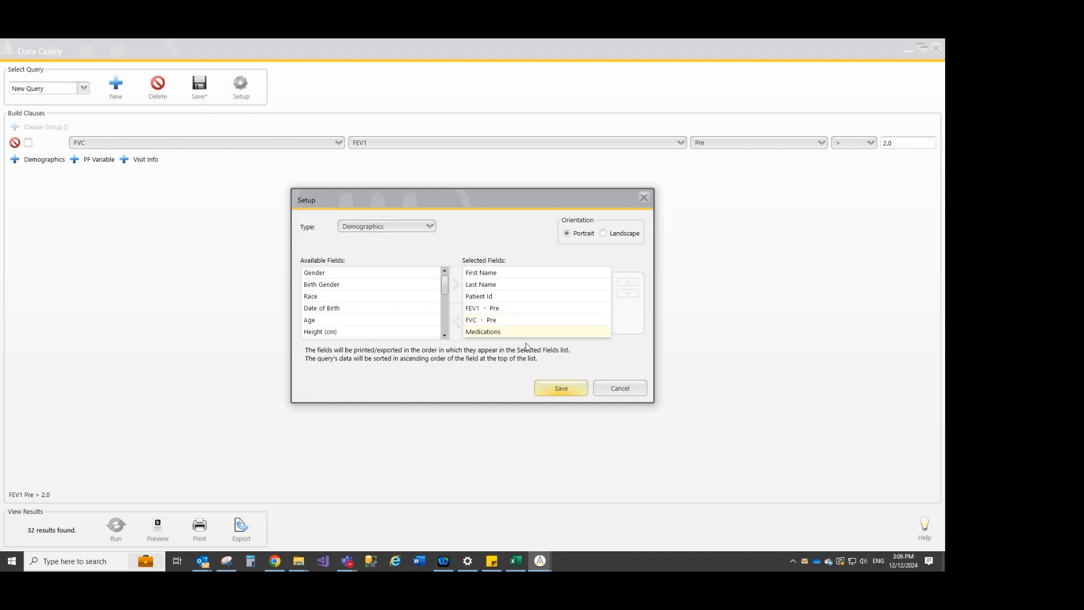
click(561, 388)
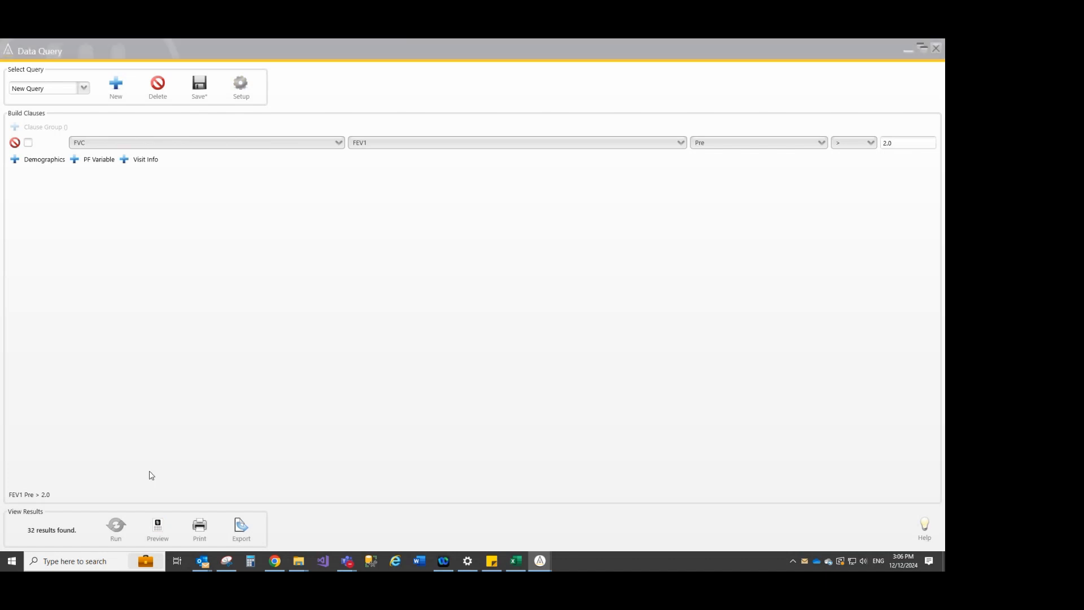
Preview the report of the FEV1-only query maximized, look through its patient rows, and close the preview
click(152, 528)
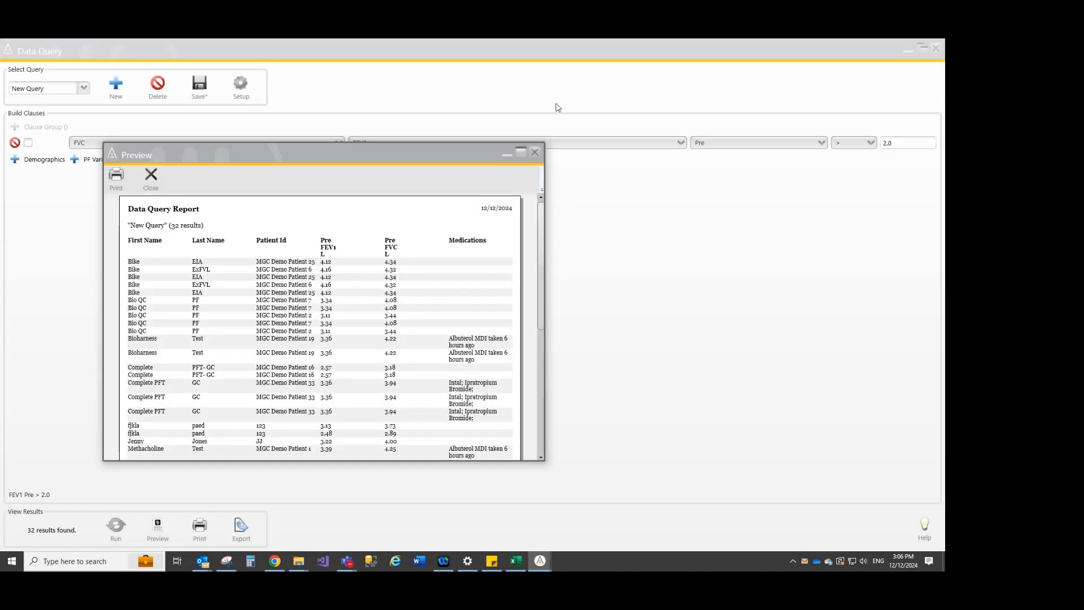
click(521, 152)
scroll(338, 243, down, 2)
scroll(411, 264, up, 2)
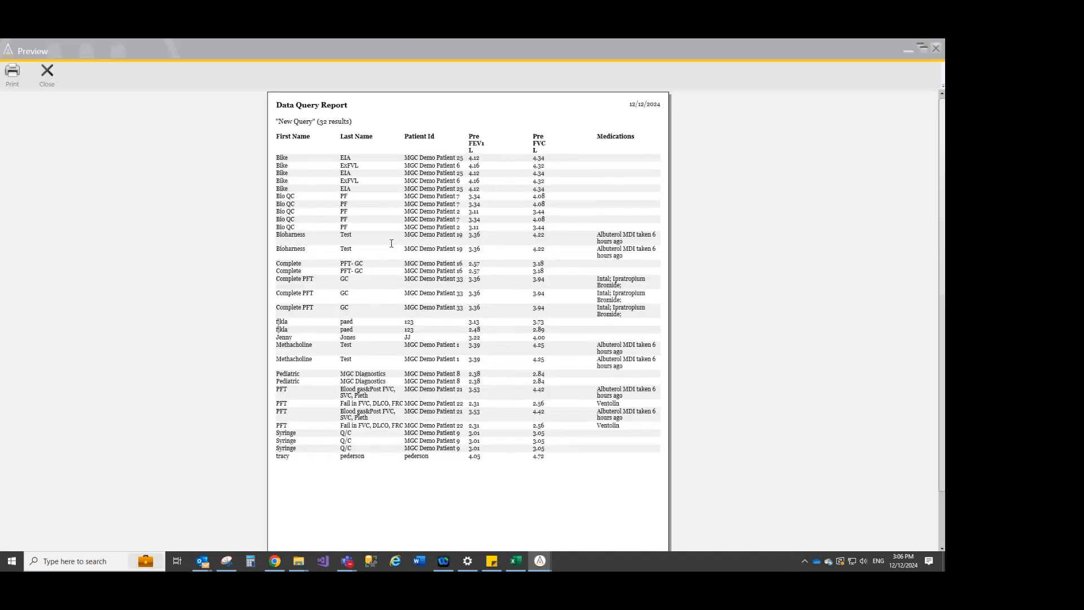
click(47, 72)
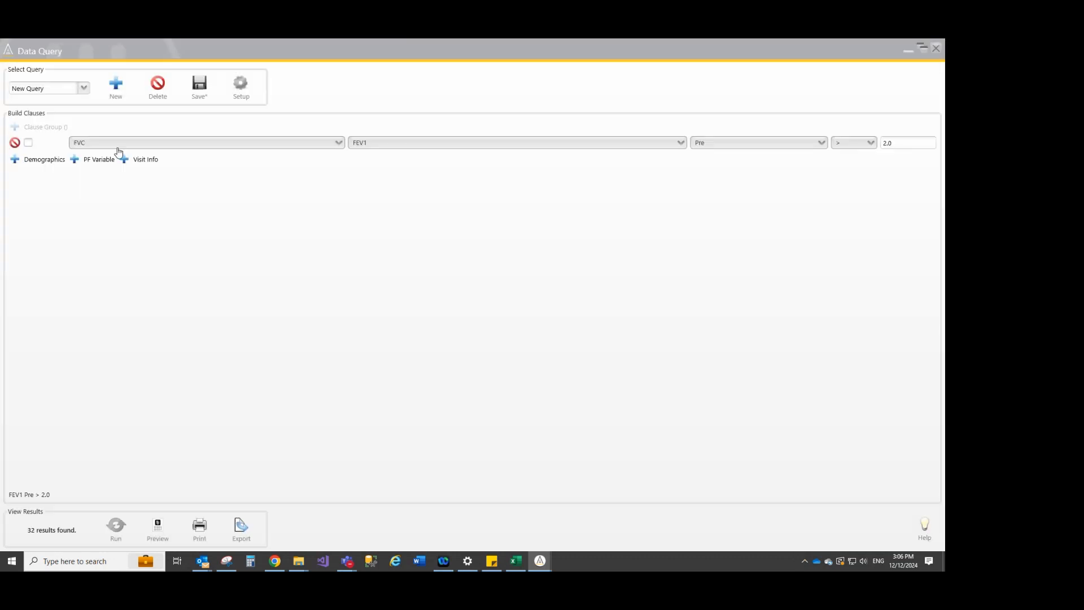
click(117, 86)
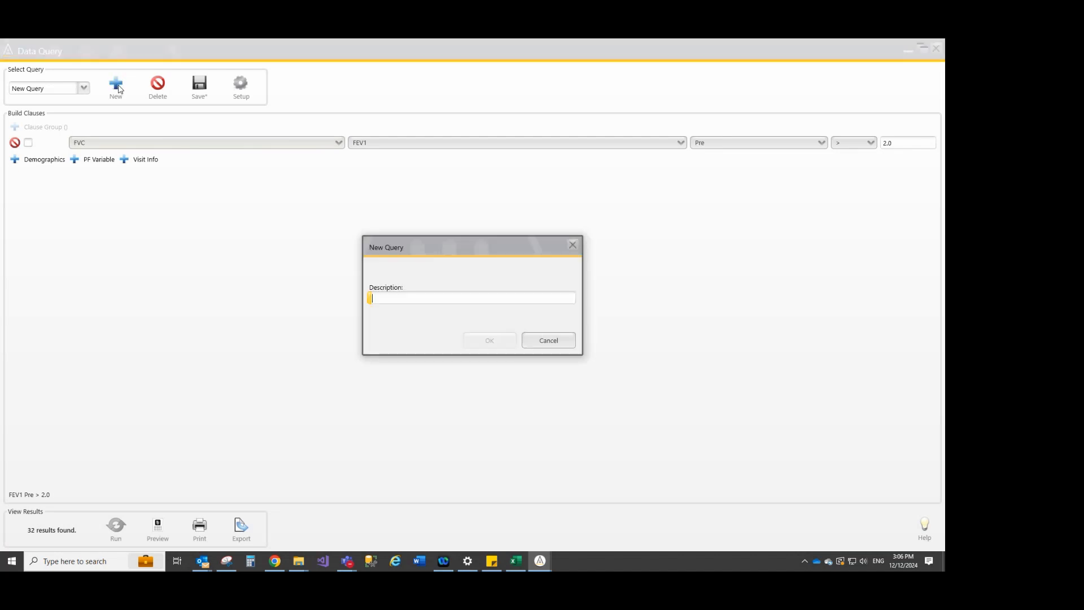
click(547, 341)
click(83, 88)
click(84, 88)
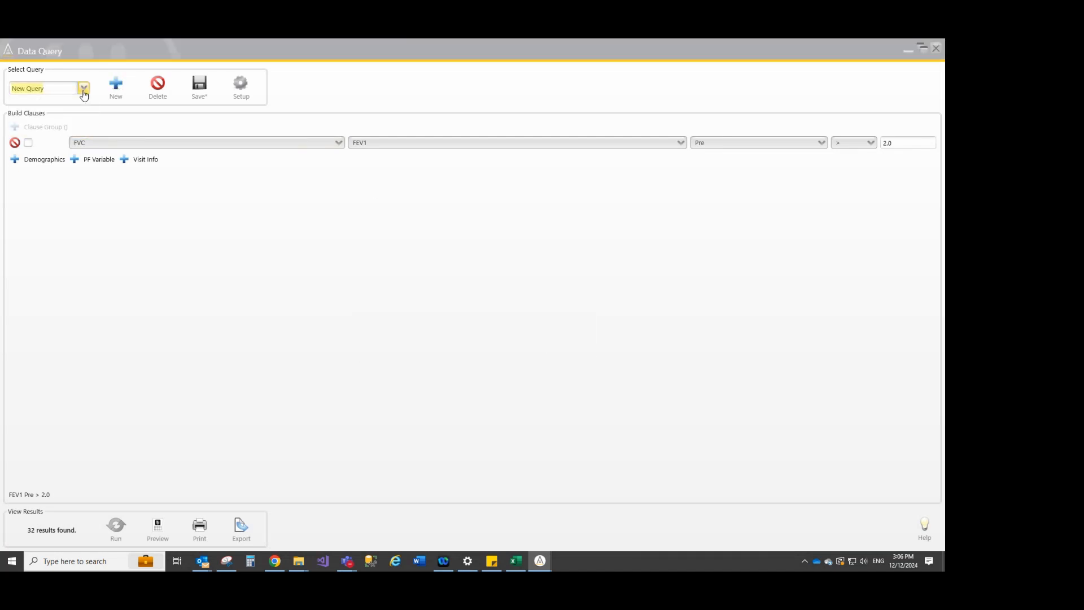
Delete the query named New Query and confirm its deletion
click(158, 84)
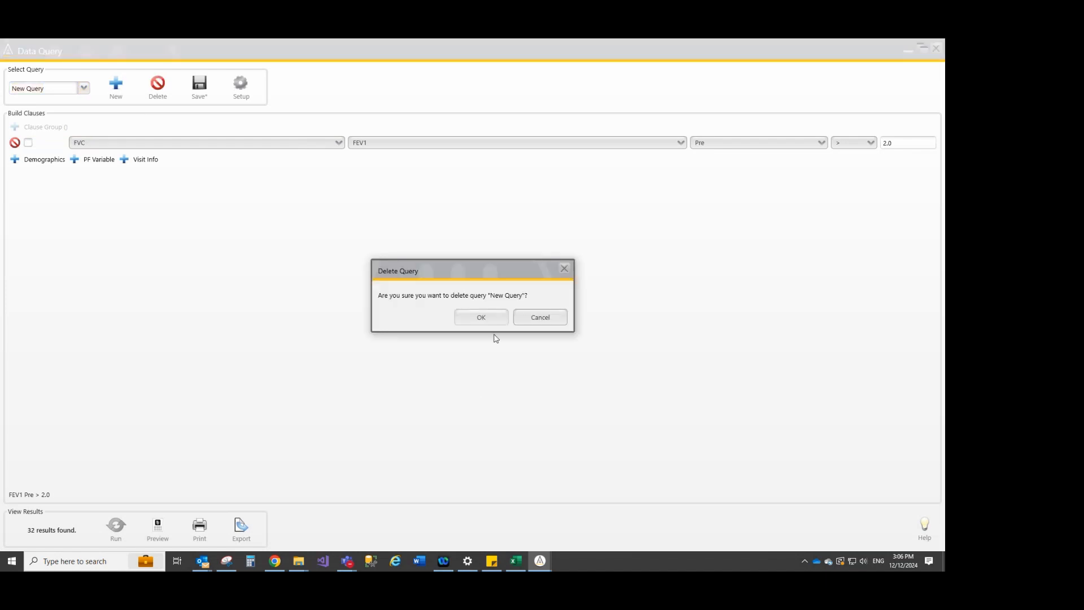
click(485, 320)
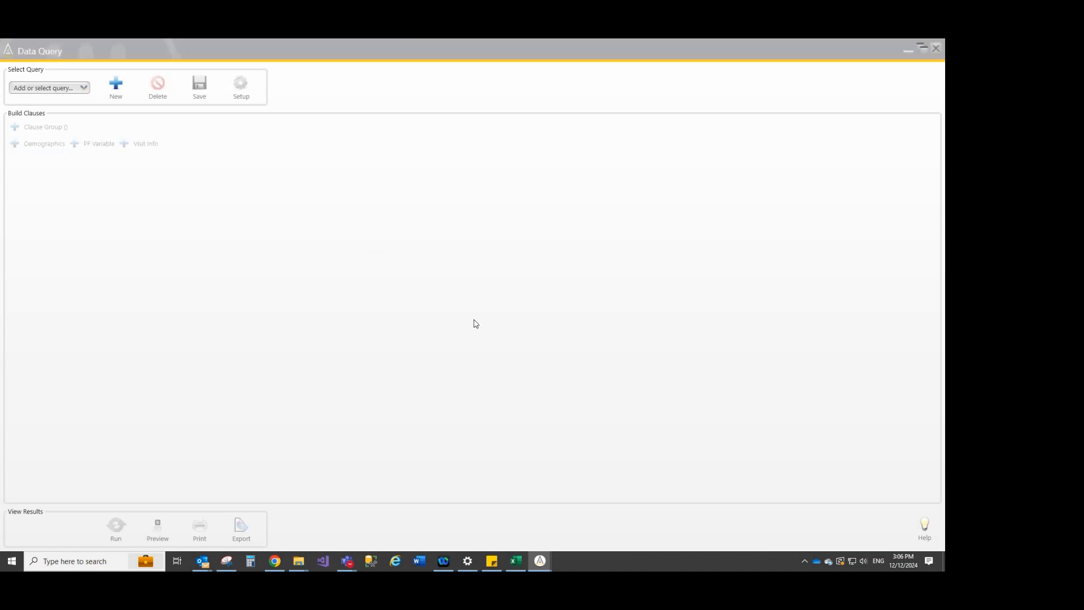